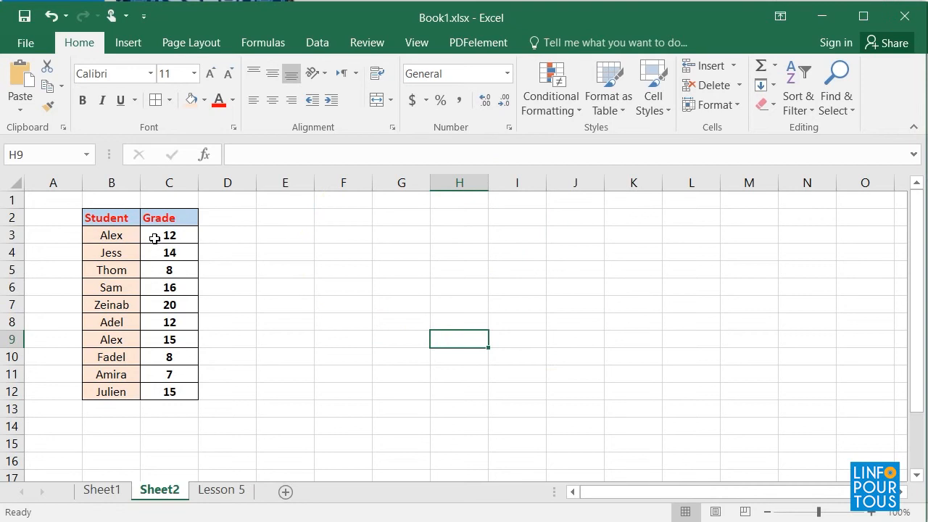
Centre the Student and Grade headers in B2:C2 horizontally and make row 2 slightly taller
{"action": "left_click_drag", "start_coordinate": [113, 215], "coordinate": [168, 217]}
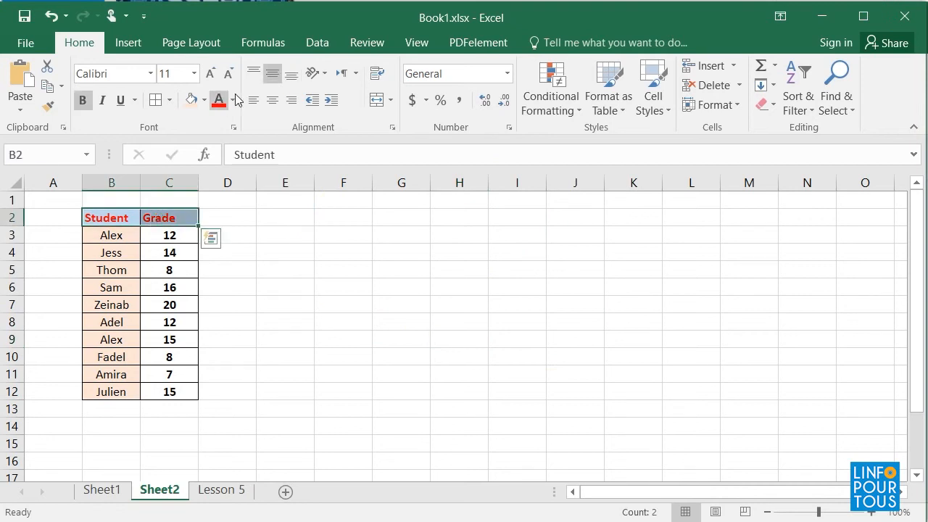
{"action": "left_click", "coordinate": [272, 100]}
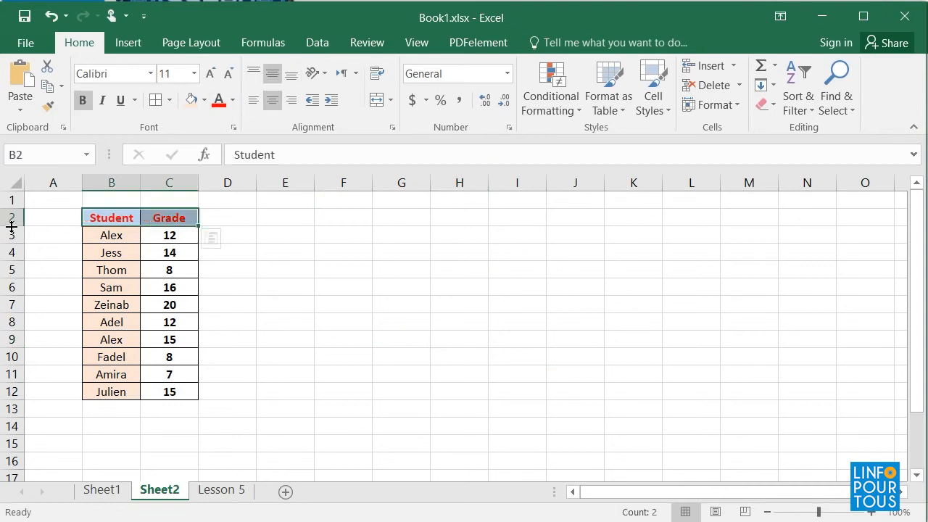
{"action": "left_click_drag", "start_coordinate": [10, 226], "coordinate": [11, 233]}
{"action": "left_click", "coordinate": [260, 241]}
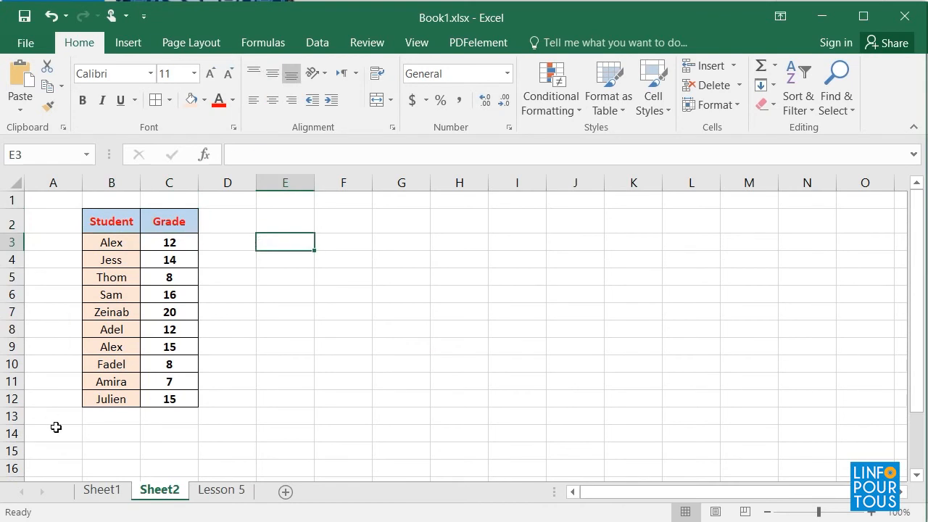
Enter the label SUM in cell B14 below the student table
{"action": "left_click", "coordinate": [104, 433]}
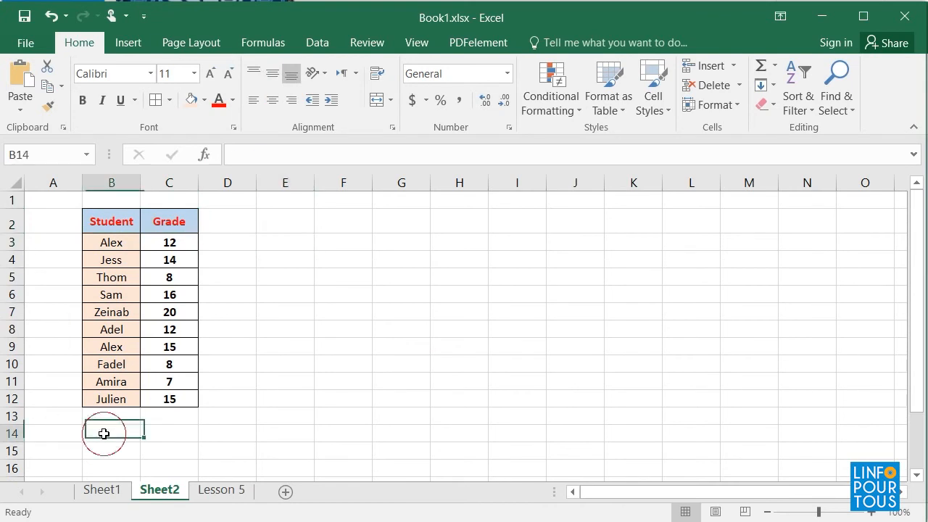
{"action": "type", "text": "SUM"}
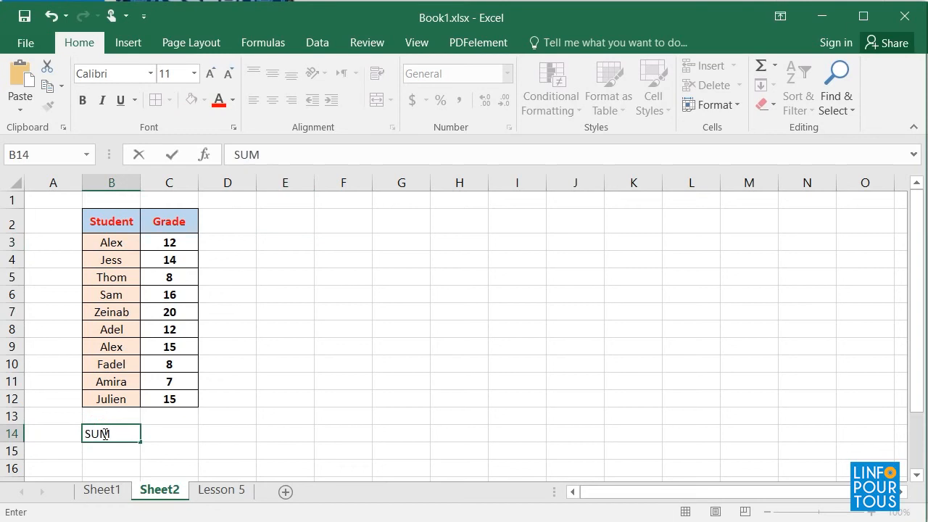
{"action": "key", "text": "Tab"}
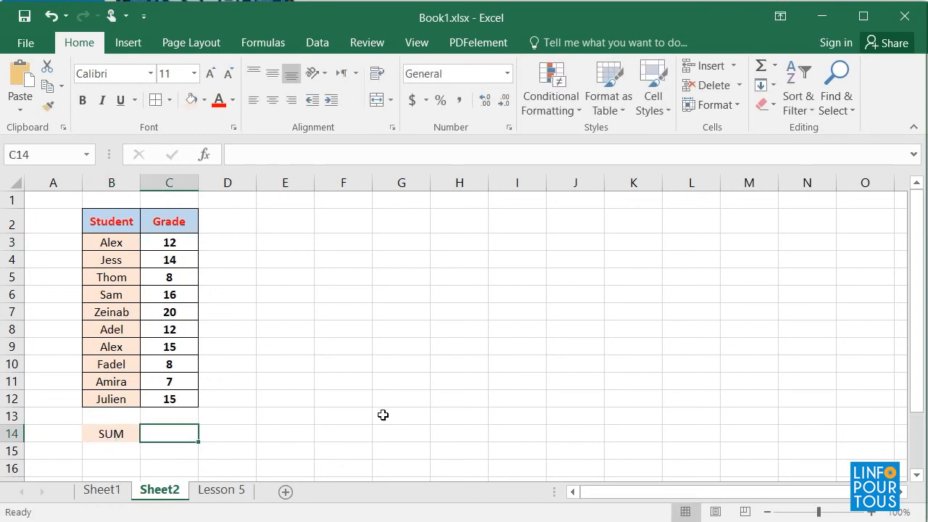
Enter 20 in C14 and 40 in D14, and clear the SUM label from B14
{"action": "type", "text": "="}
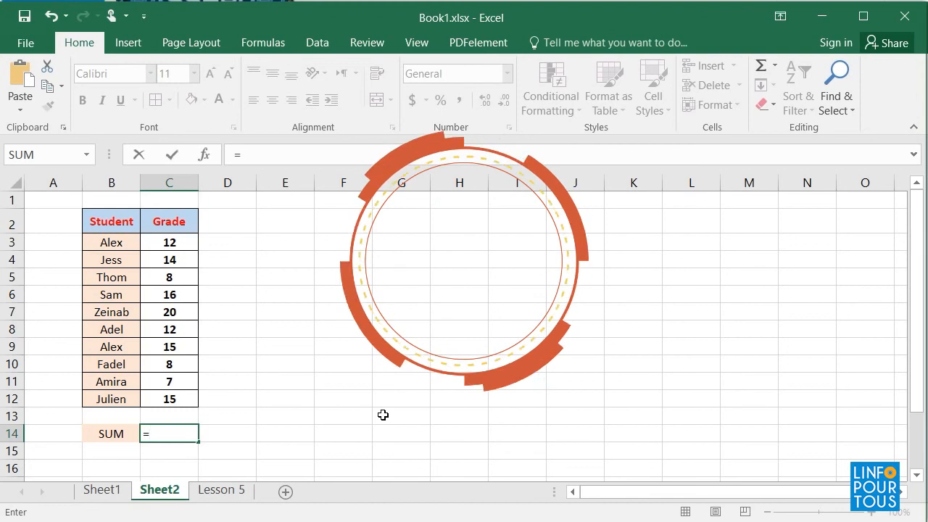
{"action": "key", "text": "BackSpace"}
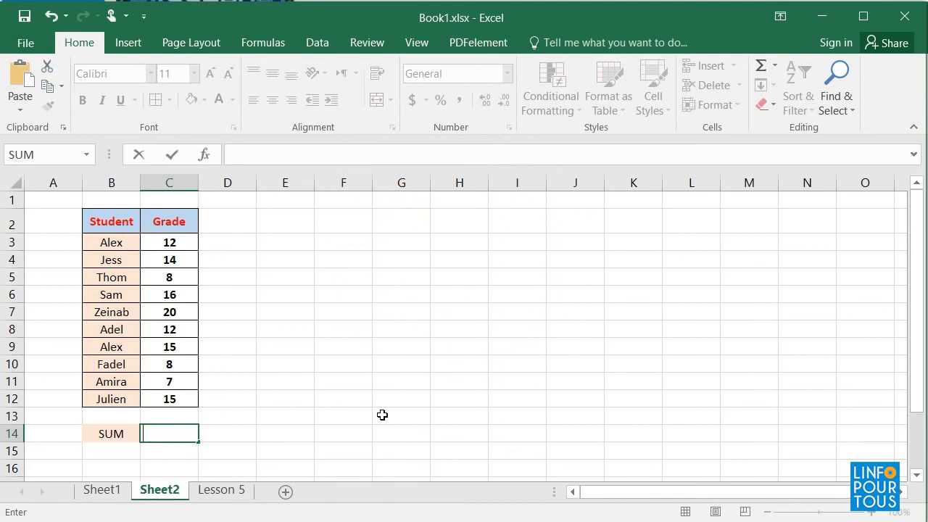
{"action": "type", "text": "20"}
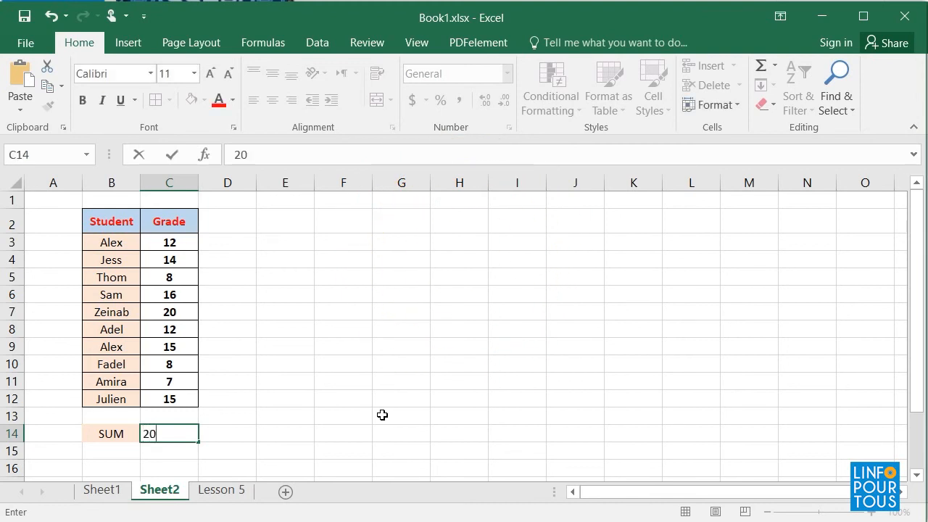
{"action": "key", "text": "Tab"}
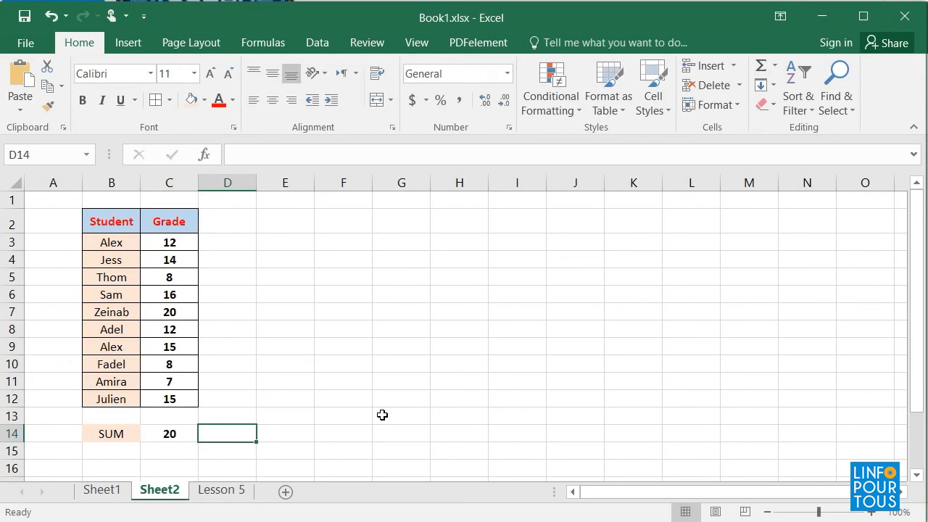
{"action": "type", "text": "40"}
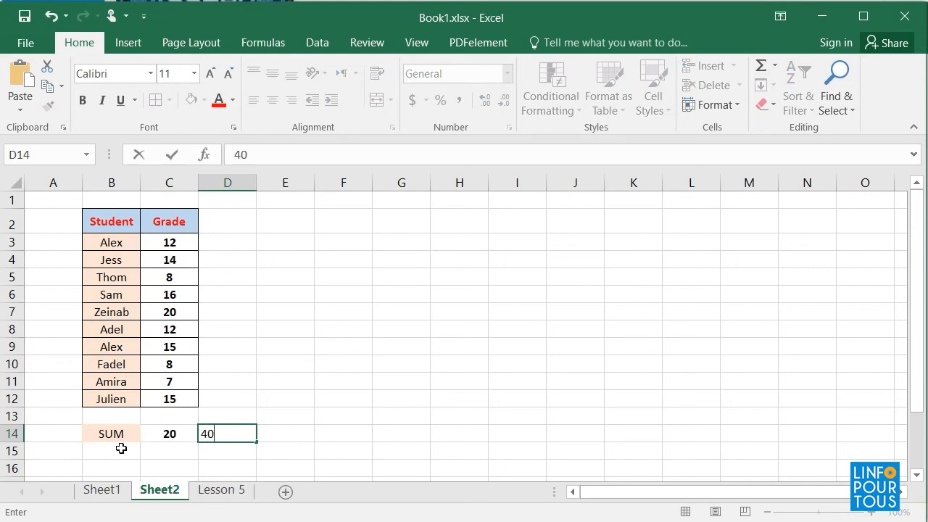
{"action": "left_click", "coordinate": [114, 433]}
{"action": "key", "text": "Delete"}
Enter the addition formula =C14+D14 in cell E14
{"action": "left_click", "coordinate": [282, 437]}
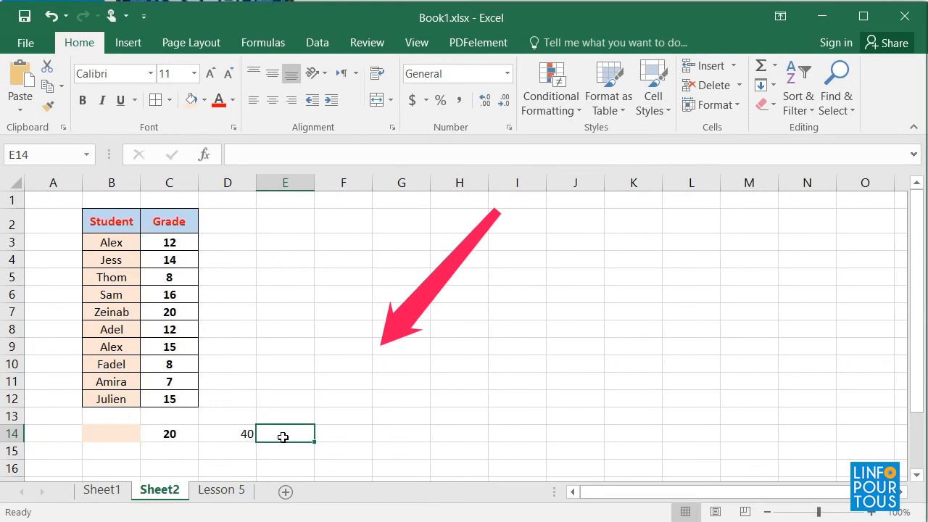
{"action": "type", "text": "=c1"}
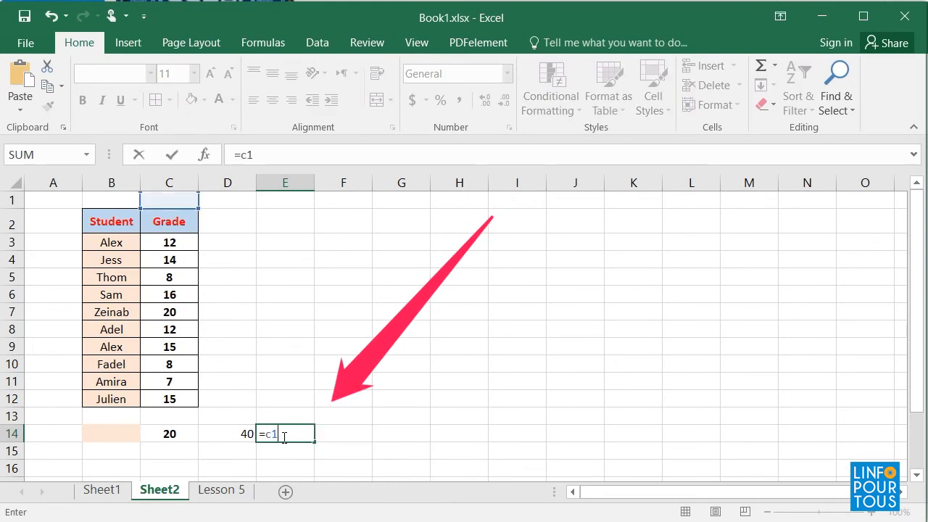
{"action": "type", "text": "4+d1"}
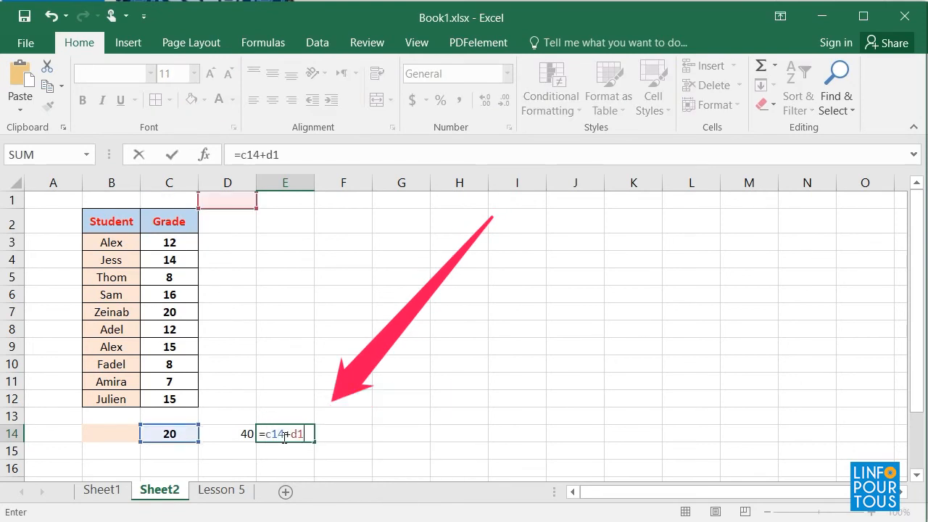
{"action": "type", "text": "4"}
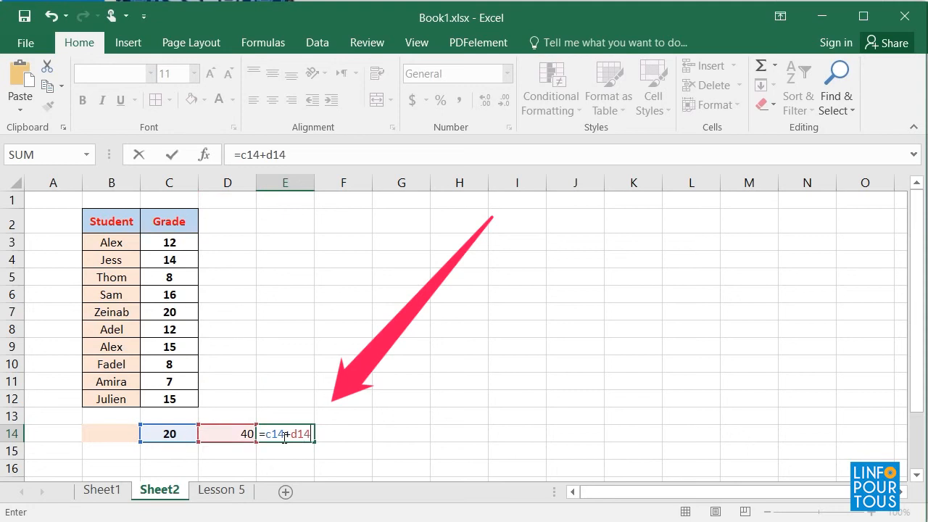
{"action": "key", "text": "Return"}
{"action": "left_click", "coordinate": [283, 438]}
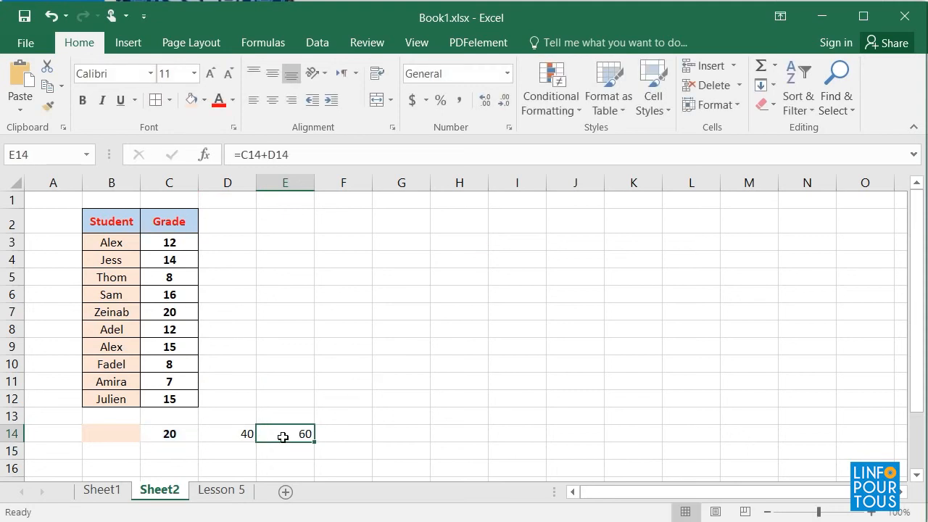
Centre the contents of C14:E14 and make all three cells bold
{"action": "left_click_drag", "start_coordinate": [169, 434], "coordinate": [285, 434]}
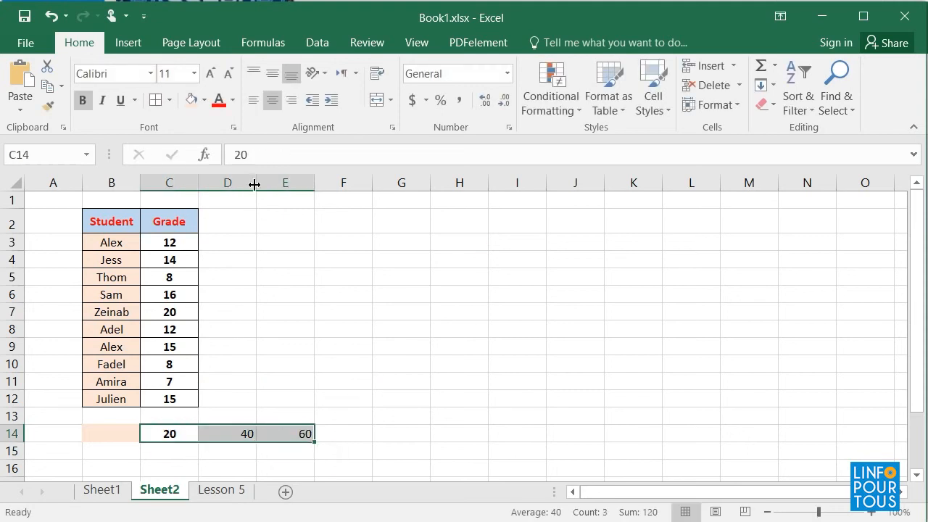
{"action": "left_click", "coordinate": [272, 100]}
{"action": "left_click", "coordinate": [272, 100]}
{"action": "left_click", "coordinate": [81, 103]}
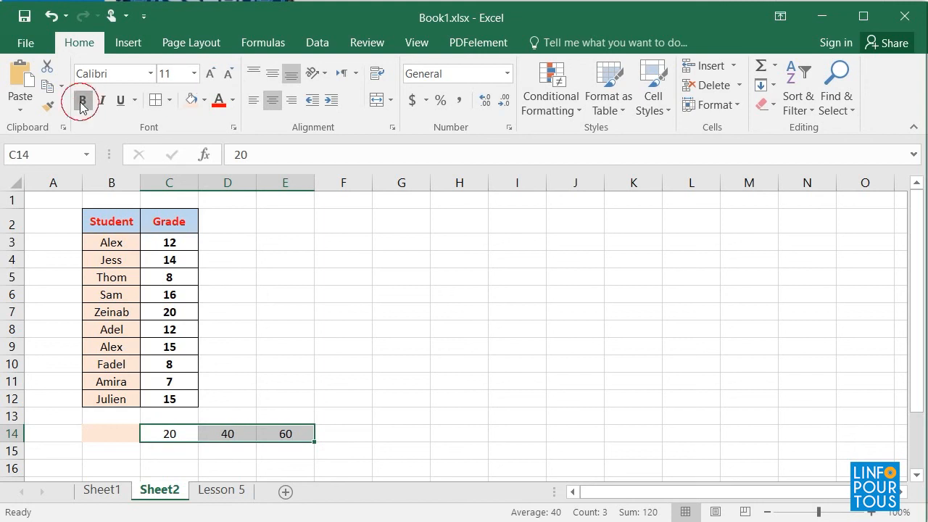
{"action": "left_click", "coordinate": [81, 104]}
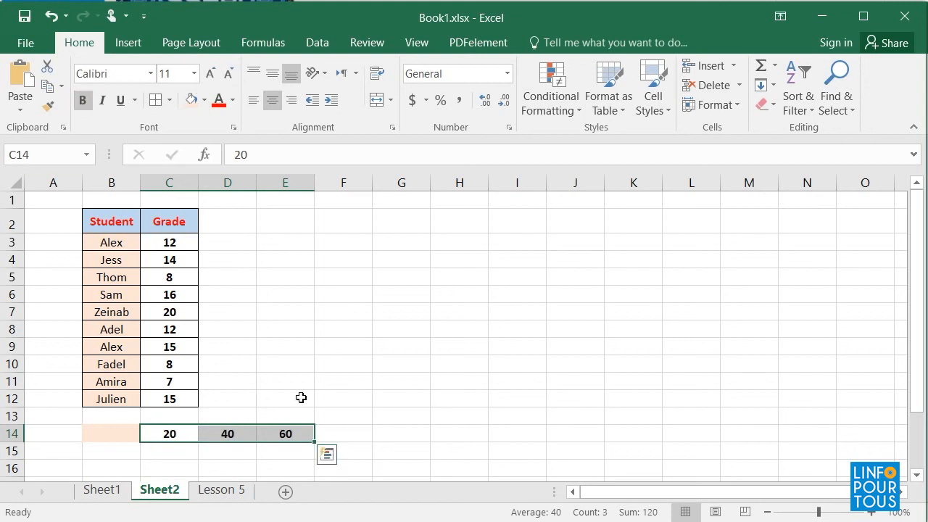
{"action": "left_click", "coordinate": [337, 399]}
Examine the addition formula in cell E14 and the cells it refers to, leaving it unedited
{"action": "left_click", "coordinate": [279, 435]}
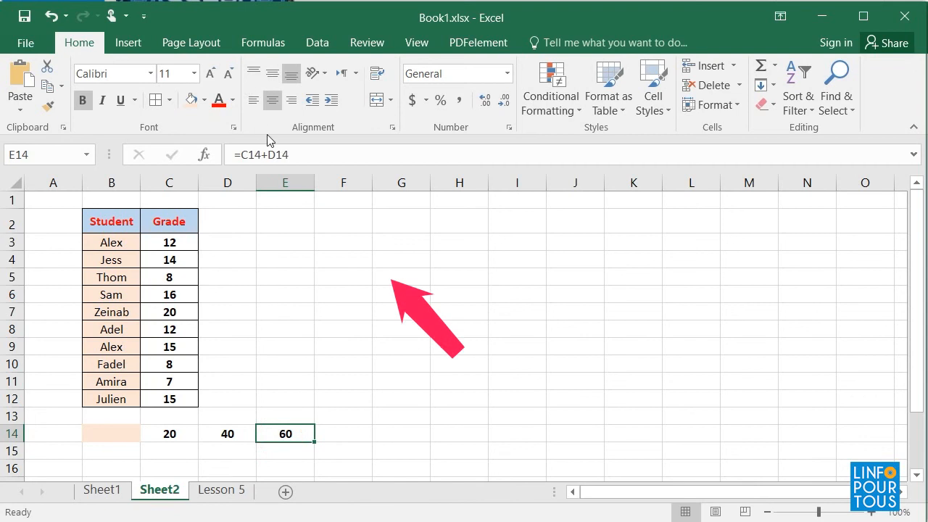
{"action": "left_click", "coordinate": [297, 155]}
{"action": "left_click_drag", "start_coordinate": [297, 155], "coordinate": [75, 161]}
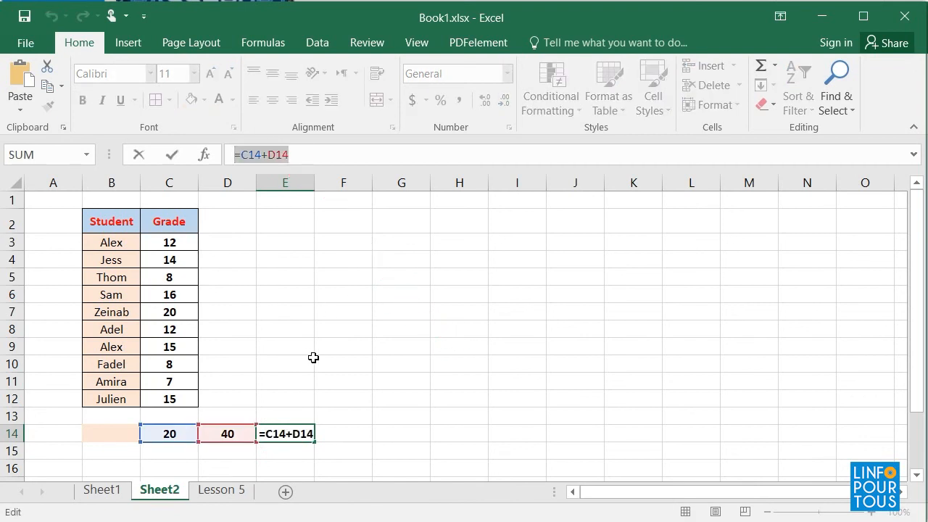
{"action": "key", "text": "Escape"}
{"action": "left_click", "coordinate": [301, 451]}
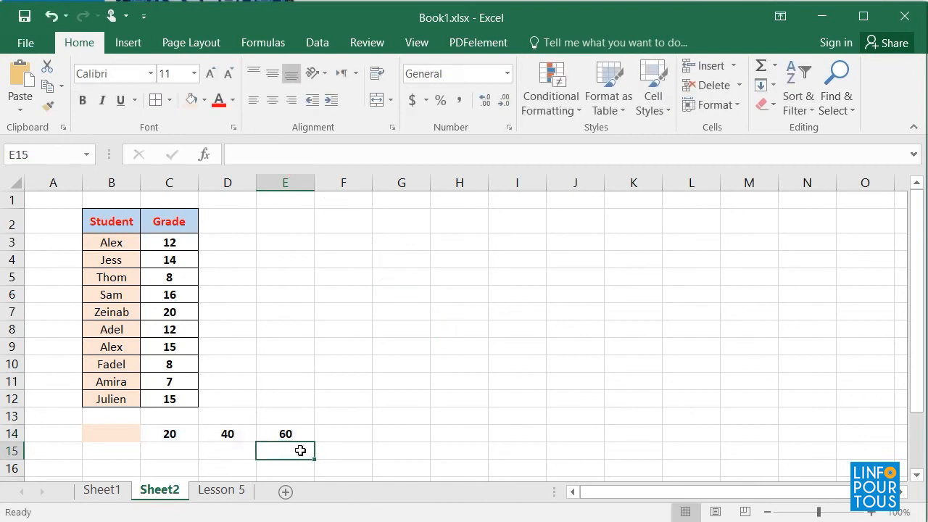
Enter the subtraction formula =C14-D14 in cell F14
{"action": "left_click", "coordinate": [345, 435]}
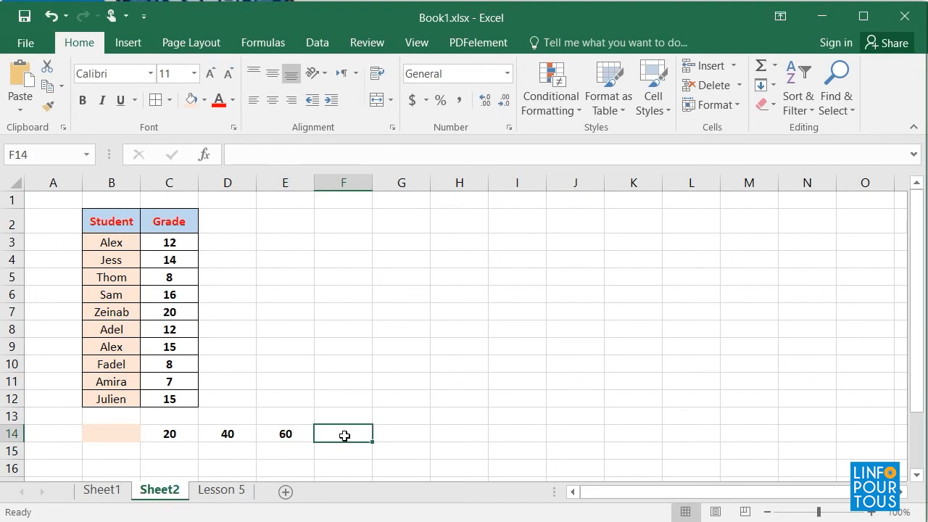
{"action": "type", "text": "=c1"}
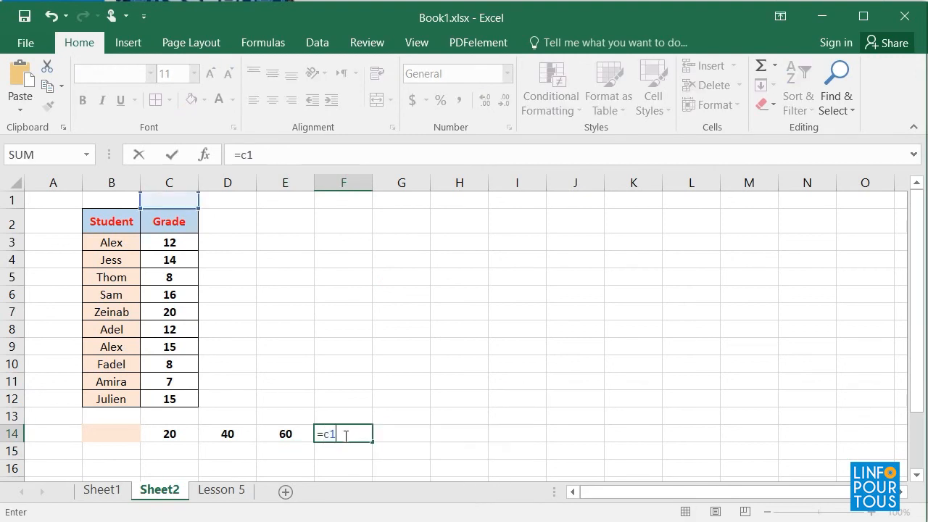
{"action": "type", "text": "4-"}
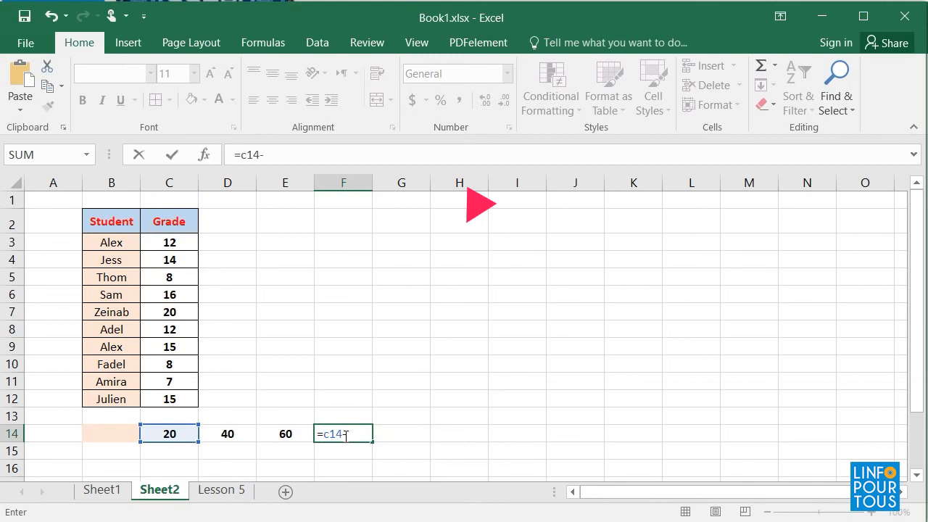
{"action": "type", "text": "d14"}
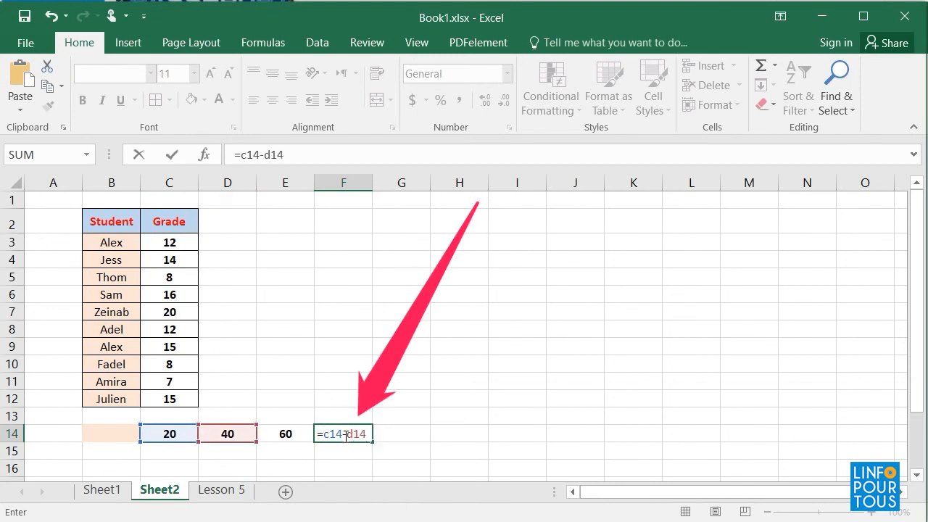
{"action": "key", "text": "Return"}
{"action": "left_click", "coordinate": [346, 433]}
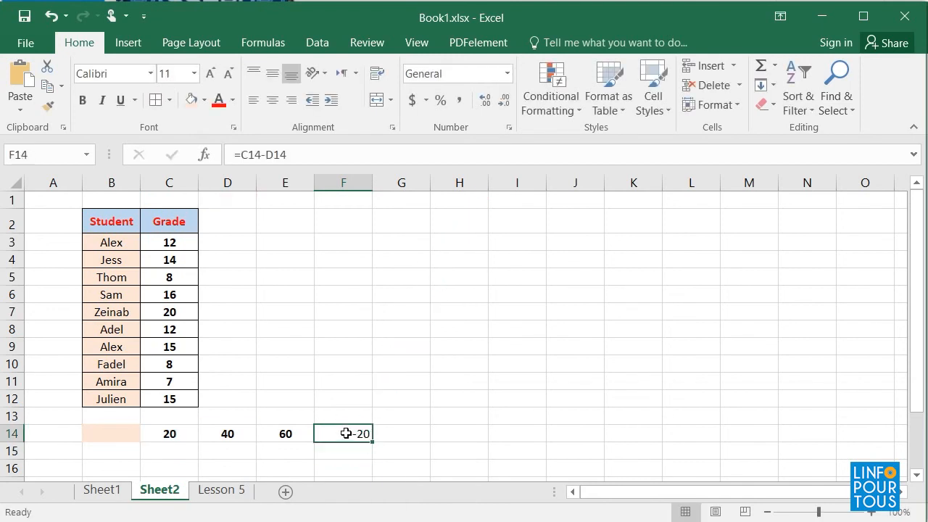
Enter the multiplication formula =C14*D14 in cell G14
{"action": "left_click", "coordinate": [426, 433]}
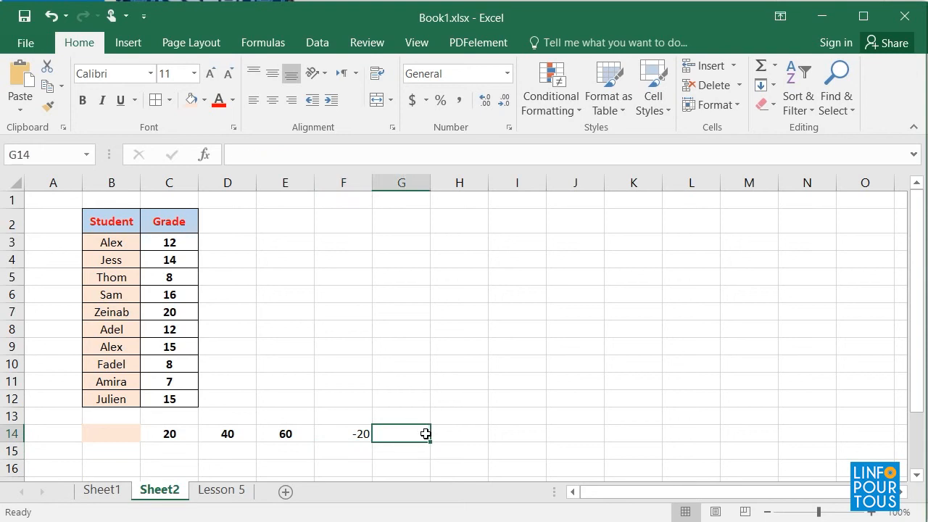
{"action": "type", "text": "=c1"}
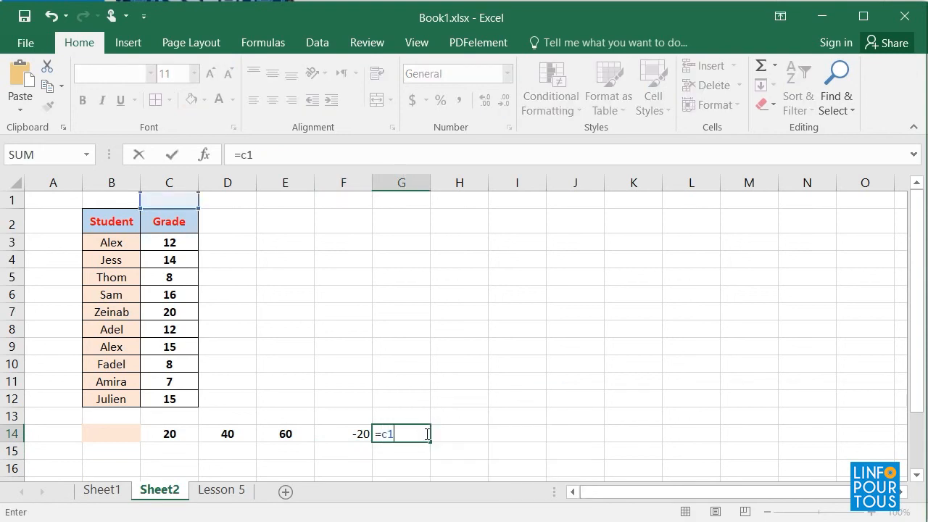
{"action": "type", "text": "4*"}
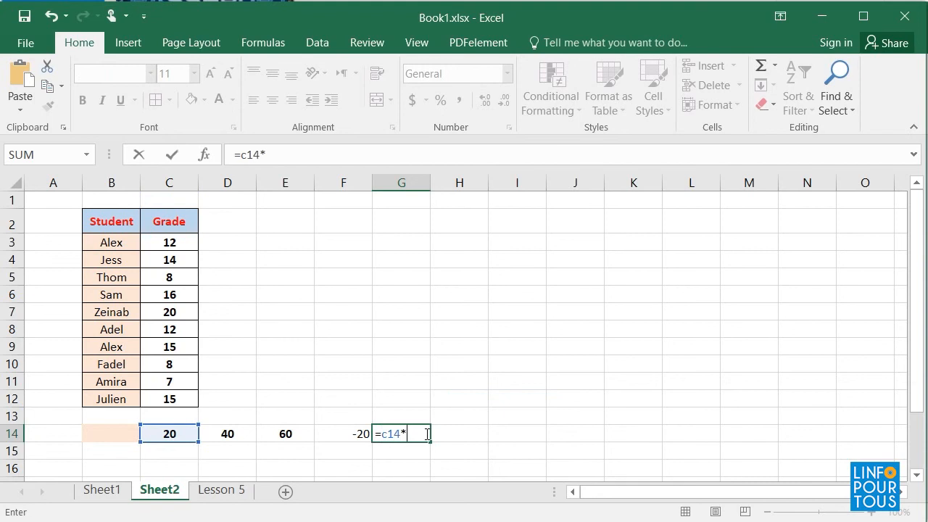
{"action": "type", "text": "d14"}
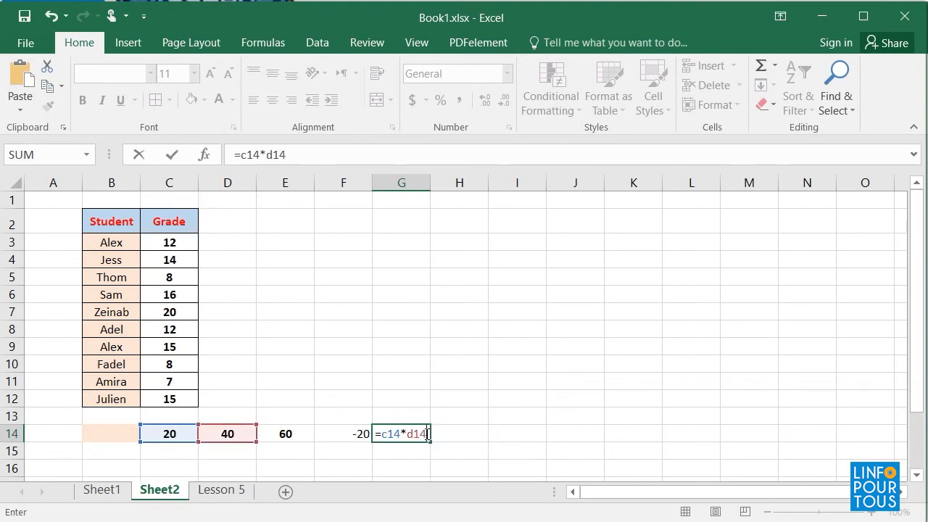
{"action": "key", "text": "Tab"}
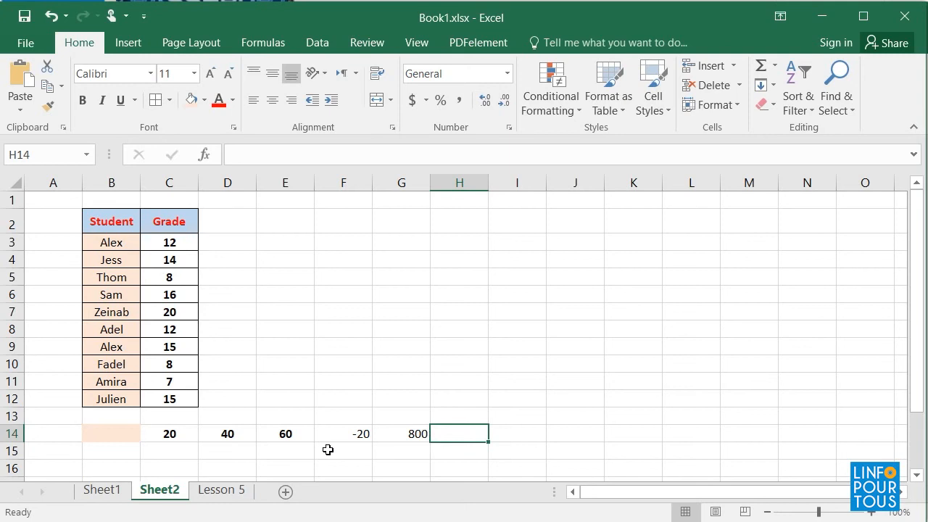
Delete the subtraction and multiplication formulas from cells F14:G14
{"action": "left_click_drag", "start_coordinate": [343, 432], "coordinate": [404, 431]}
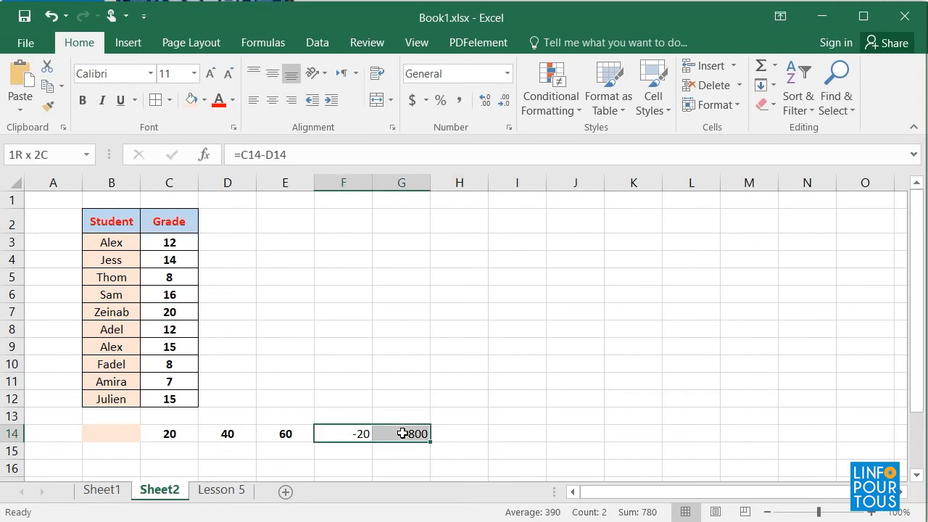
{"action": "left_click", "coordinate": [403, 433]}
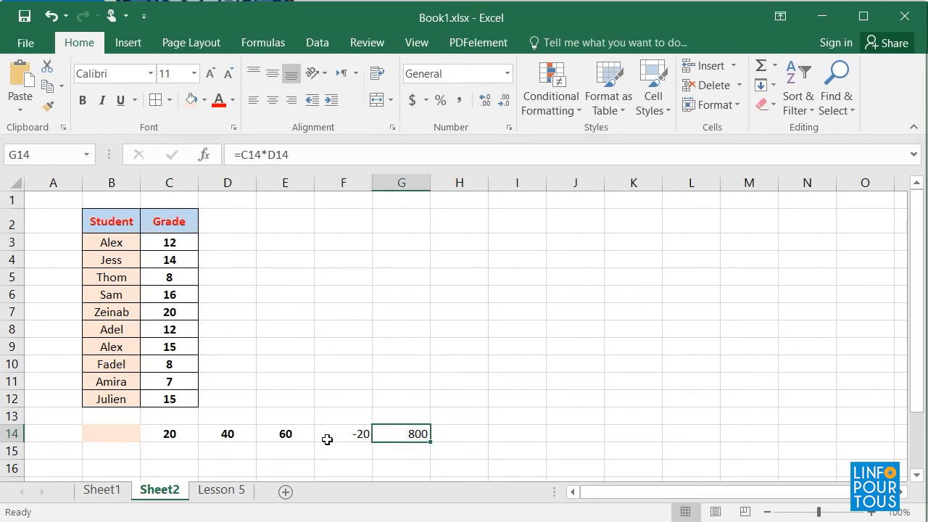
{"action": "left_click_drag", "start_coordinate": [327, 436], "coordinate": [413, 433]}
{"action": "key", "text": "Delete"}
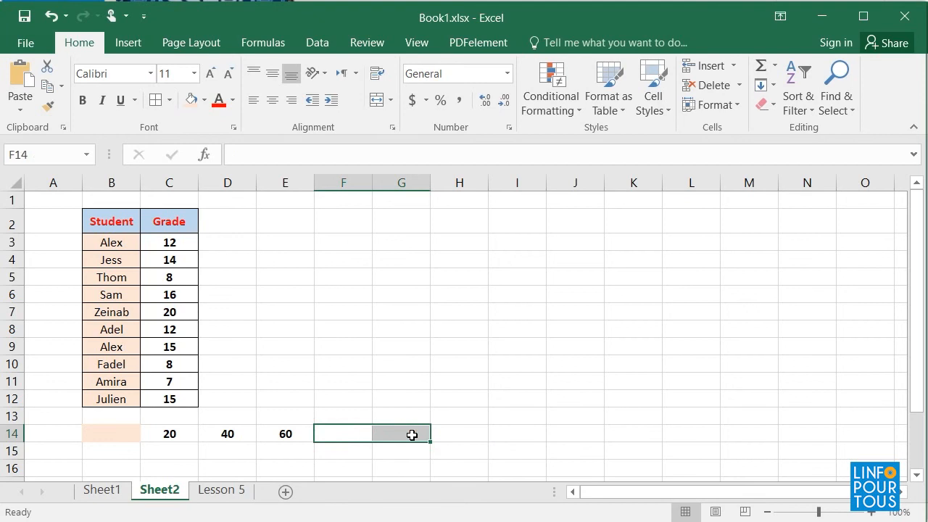
Enter the formula =(C14+D14)/2 in cell F14
{"action": "left_click", "coordinate": [346, 435]}
{"action": "type", "text": "="}
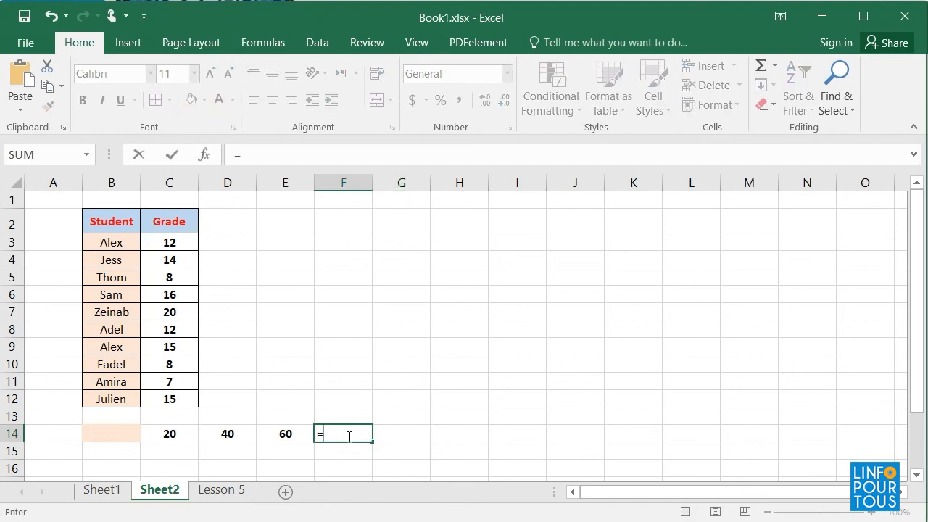
{"action": "type", "text": "(c14"}
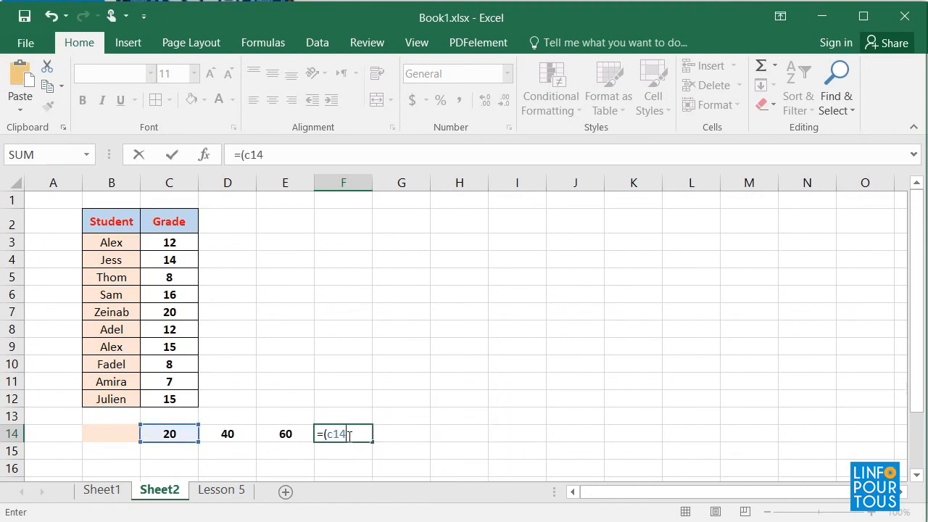
{"action": "type", "text": "+d14"}
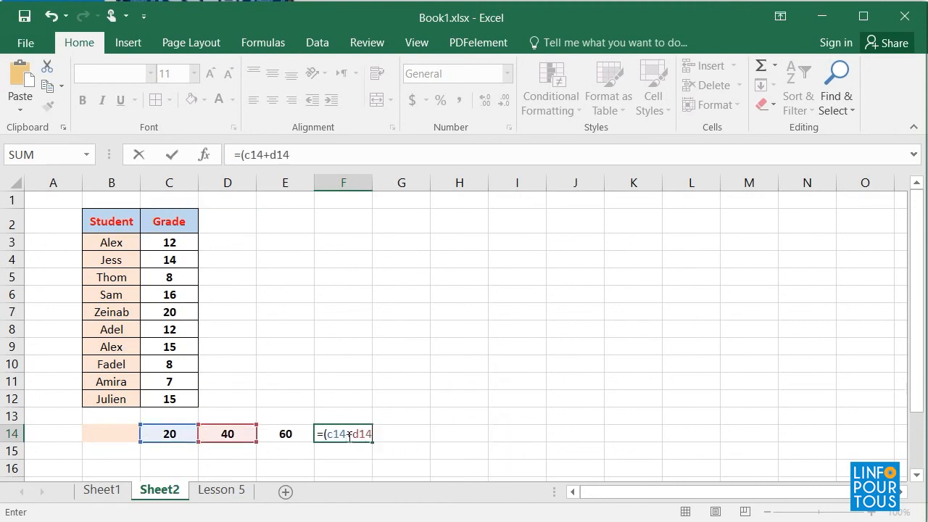
{"action": "type", "text": ")/2"}
{"action": "key", "text": "Return"}
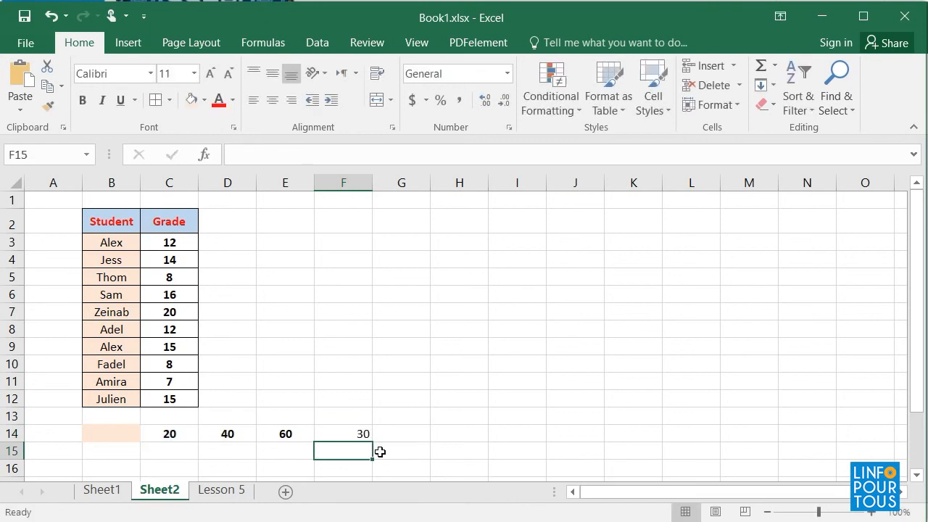
Centre the contents of cell F14 horizontally and colour its text red
{"action": "left_click", "coordinate": [336, 430]}
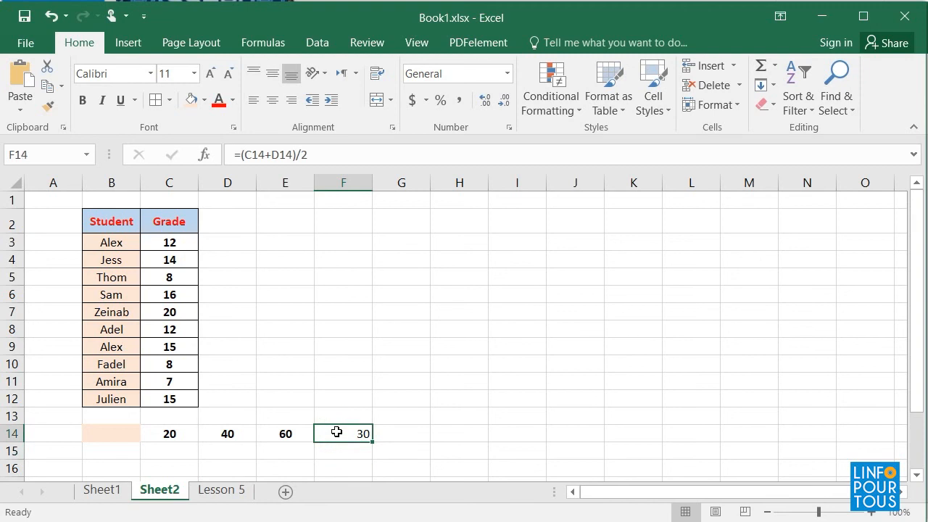
{"action": "left_click", "coordinate": [272, 99]}
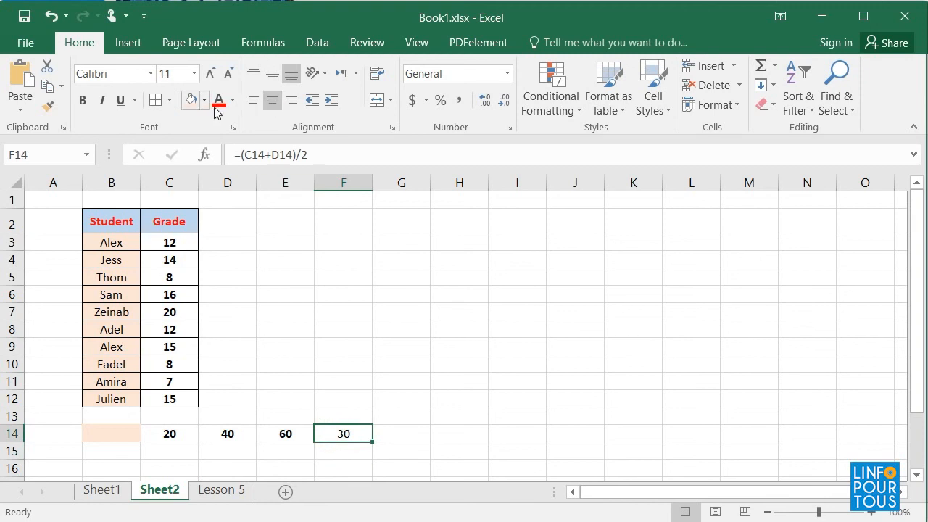
{"action": "left_click", "coordinate": [215, 109]}
{"action": "left_click", "coordinate": [433, 417]}
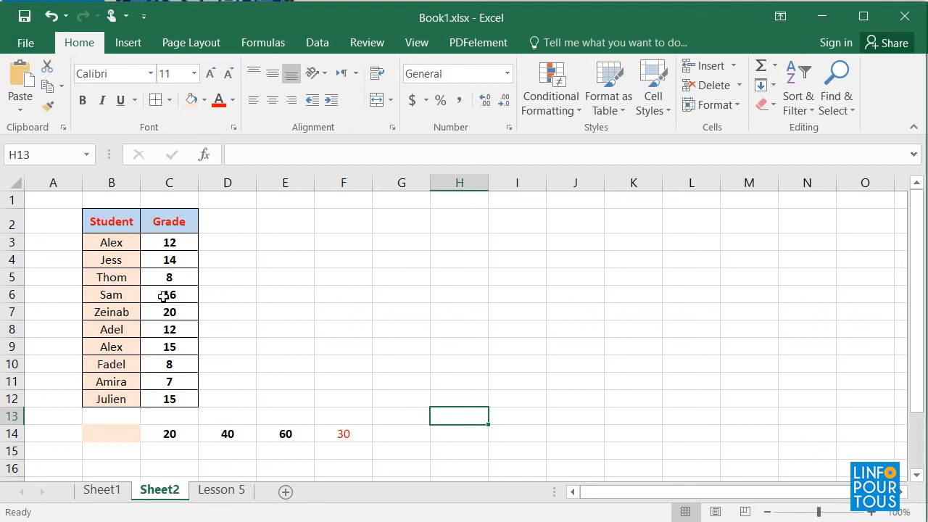
Clear the example numbers and formulas from cells C14:F14
{"action": "left_click", "coordinate": [168, 221]}
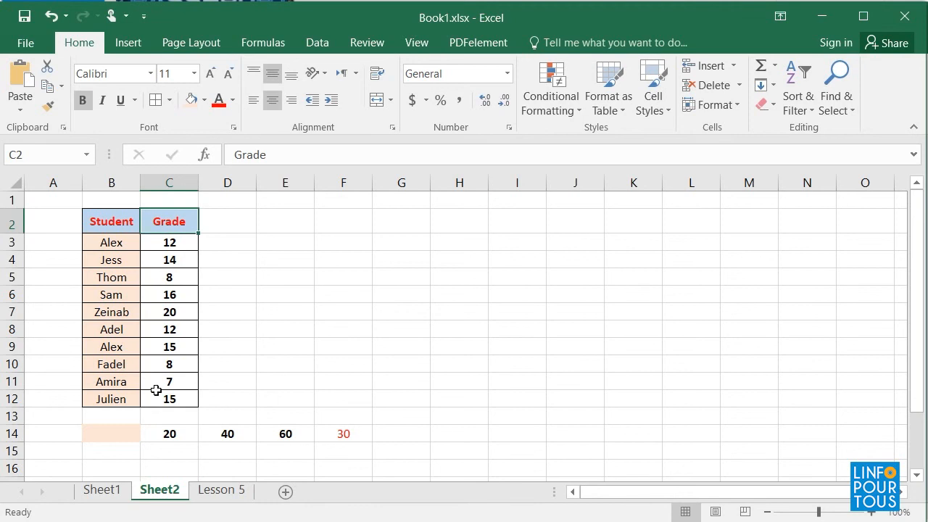
{"action": "left_click_drag", "start_coordinate": [173, 433], "coordinate": [361, 434]}
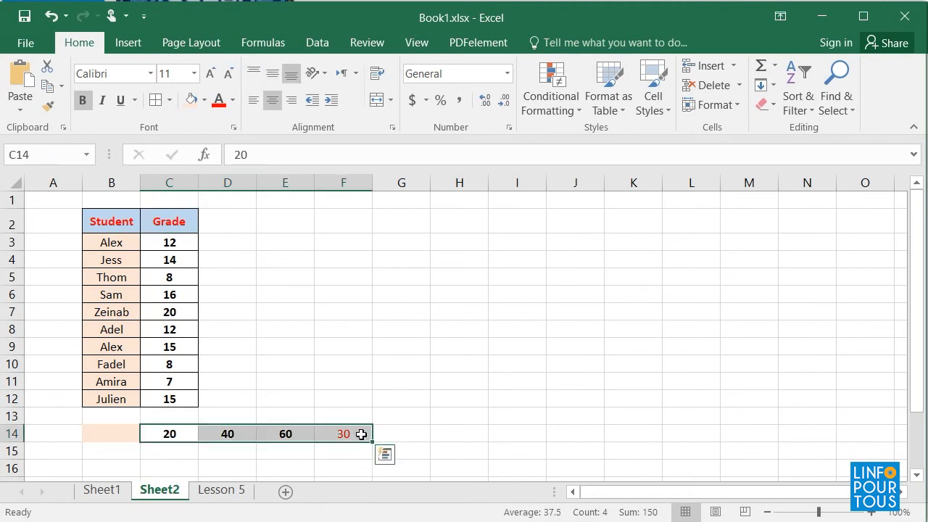
{"action": "key", "text": "Delete"}
Enter the labels SUM, Average, Max and Min in cells B14 to B17
{"action": "left_click", "coordinate": [117, 433]}
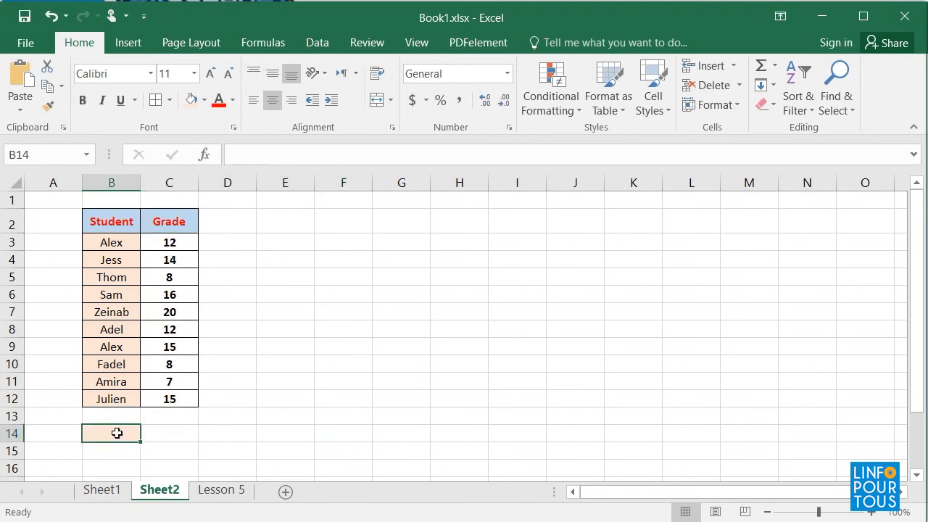
{"action": "type", "text": "SUM"}
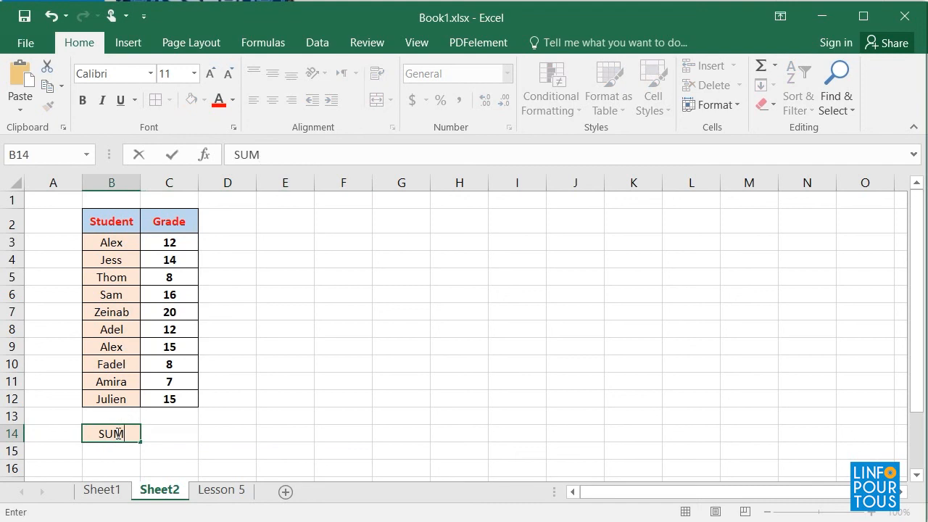
{"action": "key", "text": "Return"}
{"action": "type", "text": "Average"}
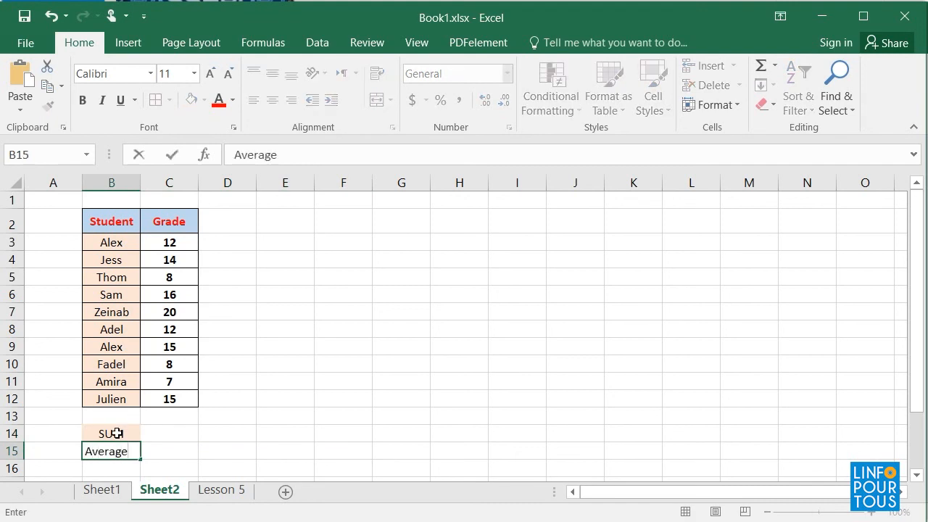
{"action": "key", "text": "Return"}
{"action": "type", "text": "Max"}
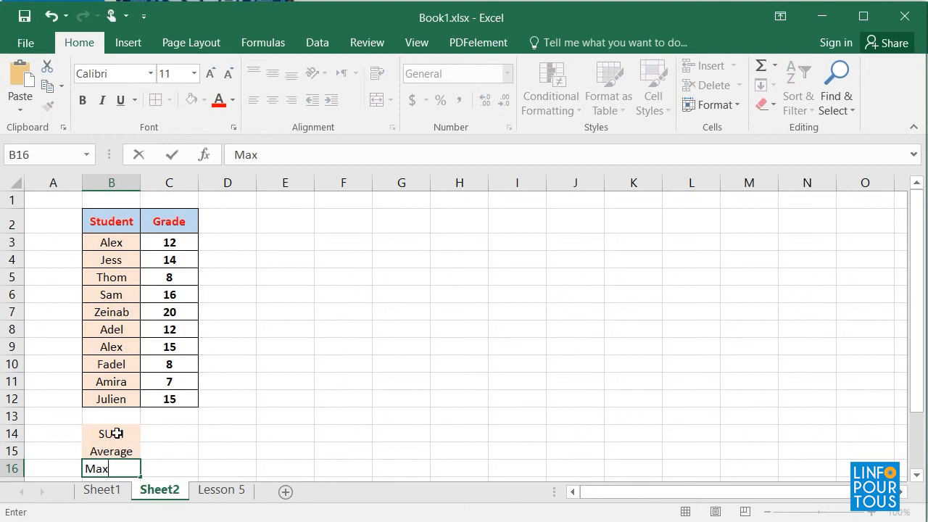
{"action": "key", "text": "Return"}
{"action": "type", "text": "Min"}
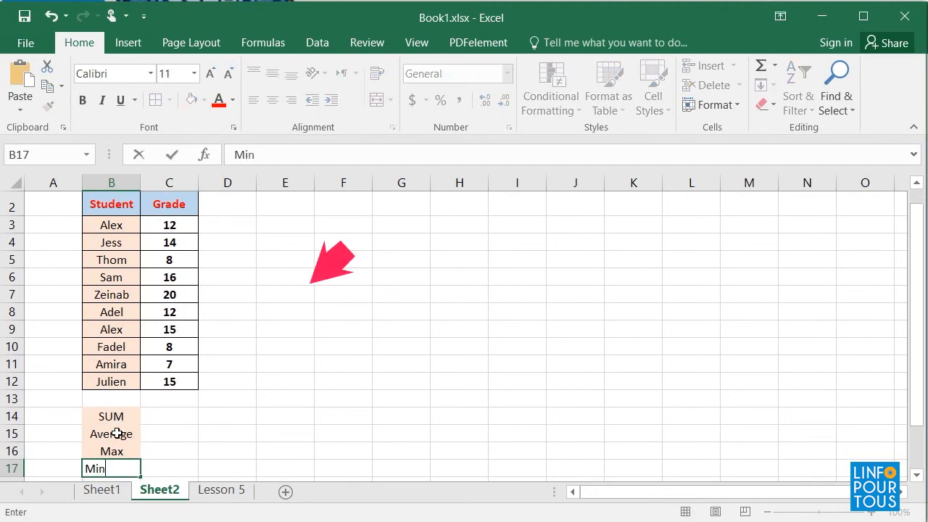
{"action": "key", "text": "Return"}
Enter the formula =SUM(C3:C8) in cell C14, beside the SUM label
{"action": "key", "text": "Up"}
{"action": "key", "text": "Up"}
{"action": "key", "text": "Up"}
{"action": "key", "text": "Up"}
{"action": "key", "text": "Up"}
{"action": "key", "text": "Up"}
{"action": "key", "text": "Up"}
{"action": "key", "text": "Up"}
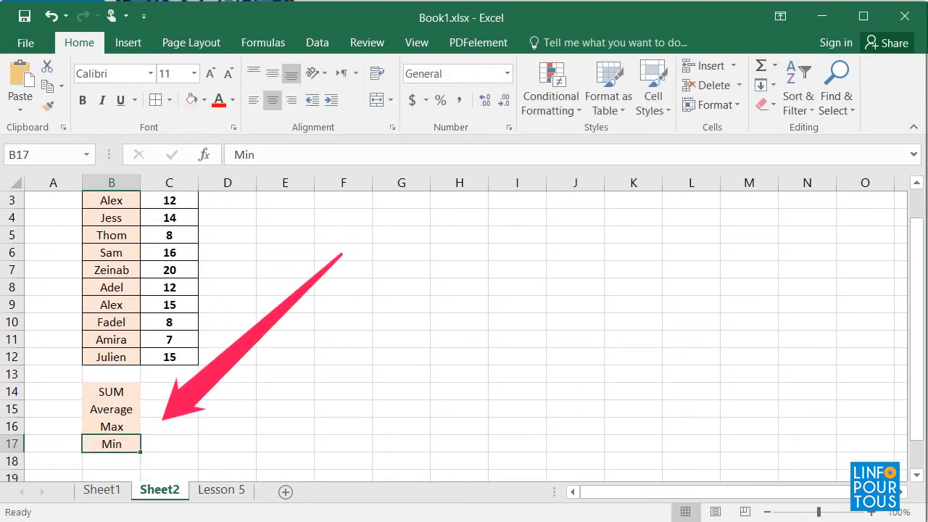
{"action": "key", "text": "Up"}
{"action": "key", "text": "Up"}
{"action": "key", "text": "Up"}
{"action": "key", "text": "Up"}
{"action": "key", "text": "Up"}
{"action": "key", "text": "Up"}
{"action": "key", "text": "Up"}
{"action": "key", "text": "Up"}
{"action": "key", "text": "Up"}
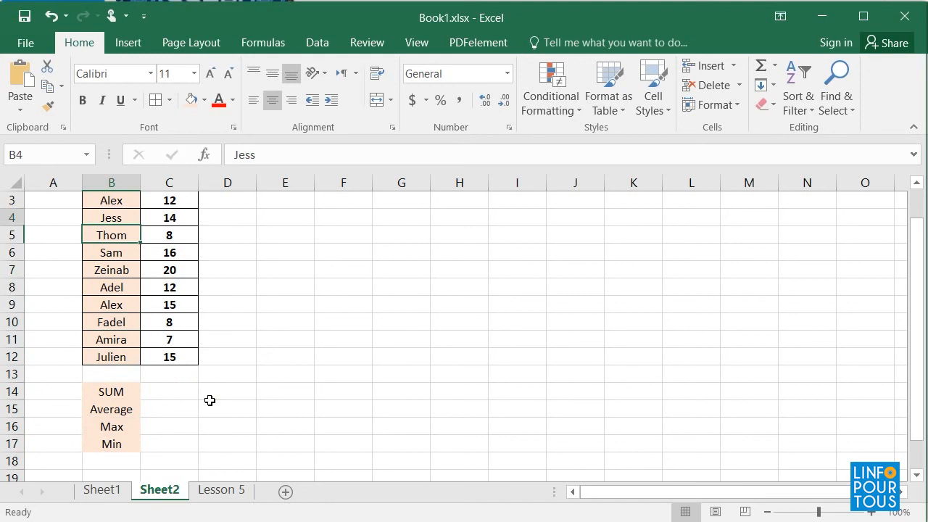
{"action": "key", "text": "Down"}
{"action": "left_click", "coordinate": [165, 431]}
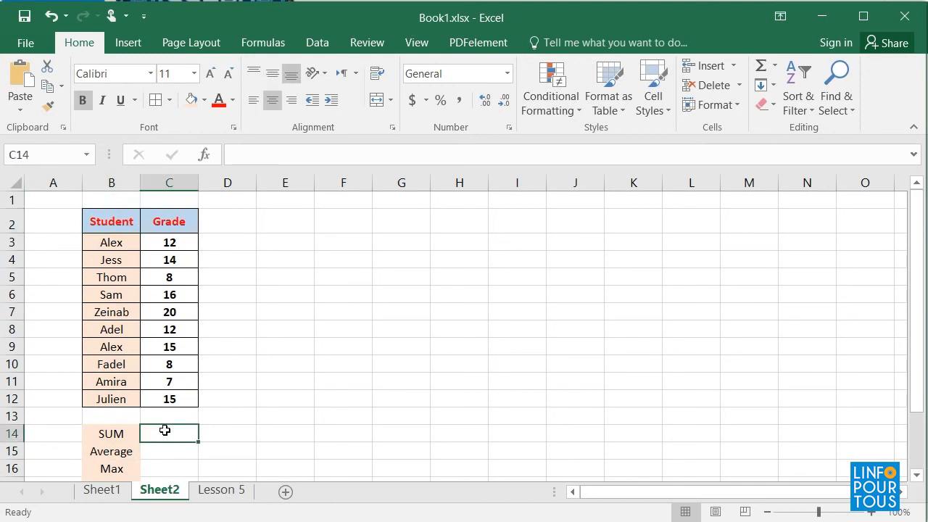
{"action": "type", "text": "=sum"}
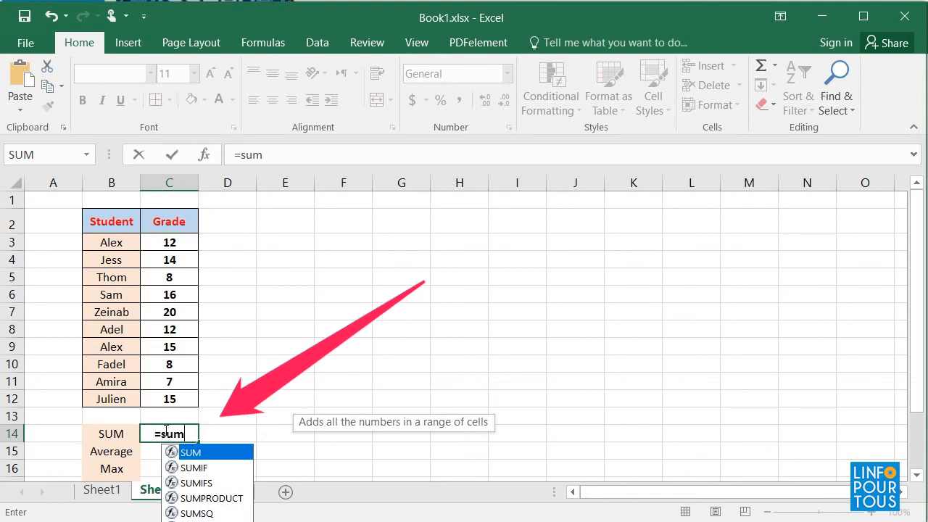
{"action": "type", "text": "("}
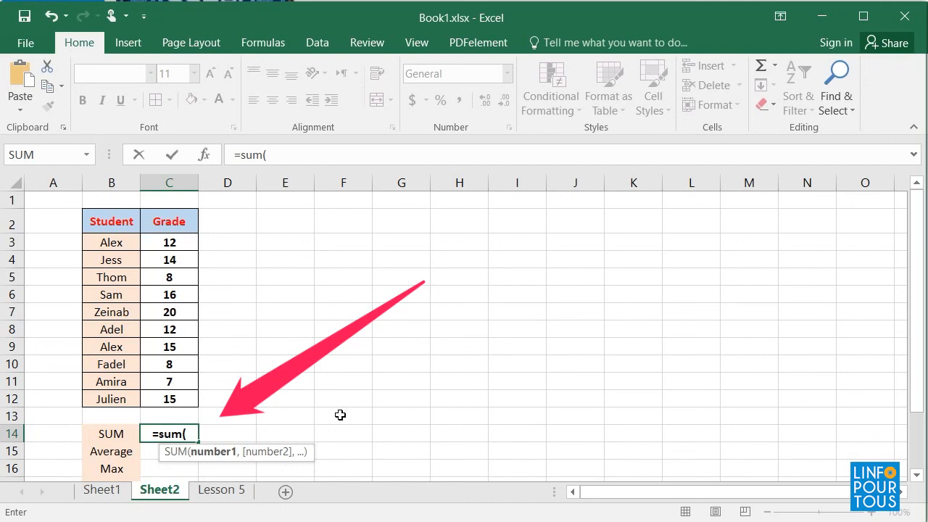
{"action": "type", "text": "c3:"}
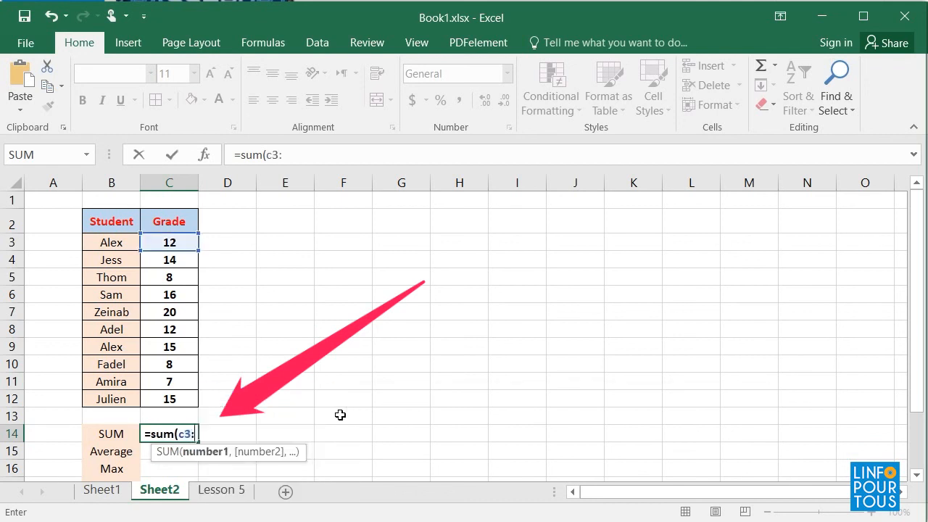
{"action": "type", "text": "c"}
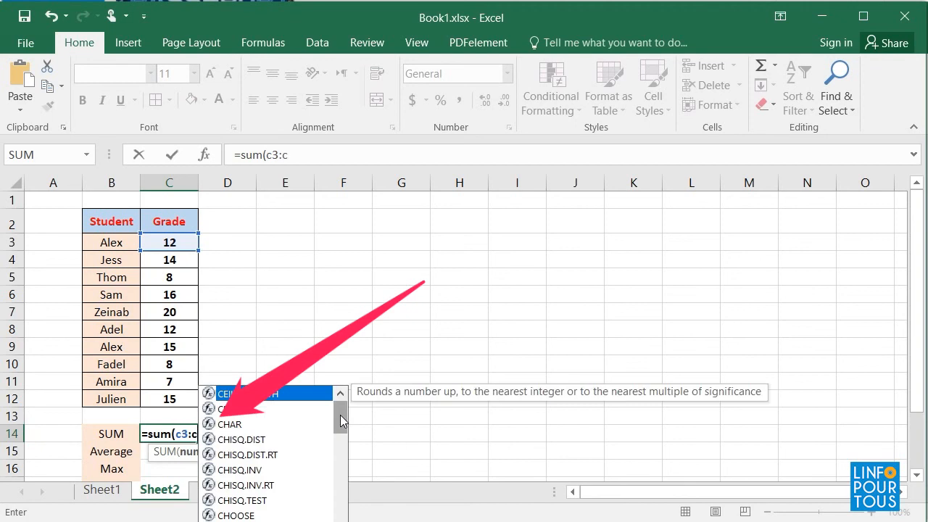
{"action": "type", "text": "8)"}
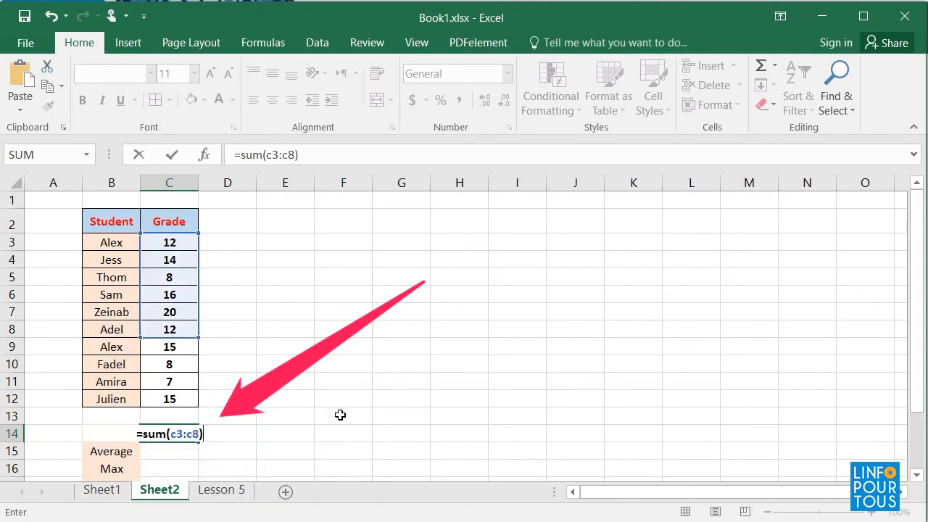
{"action": "key", "text": "Return"}
Delete rows 9 to 12, removing the last four students from the grade table
{"action": "left_click_drag", "start_coordinate": [11, 351], "coordinate": [11, 405]}
{"action": "right_click", "coordinate": [11, 397]}
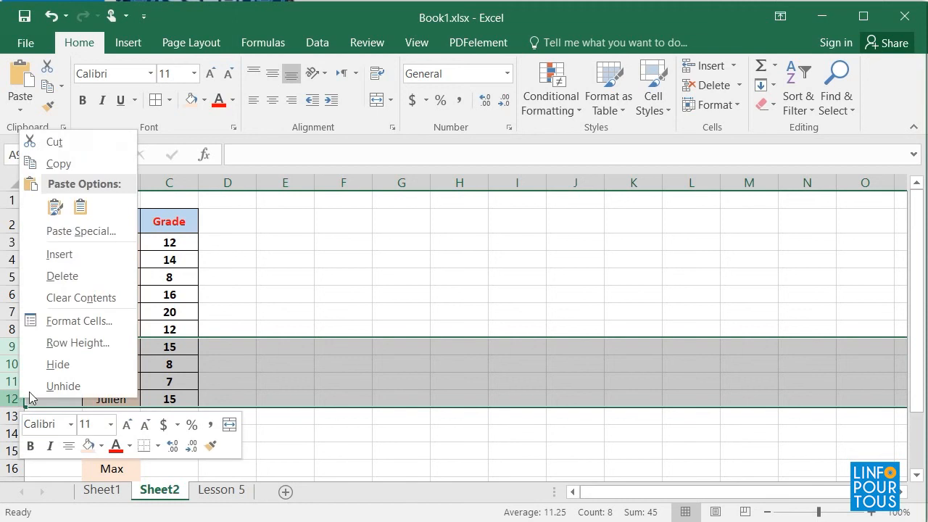
{"action": "key", "text": "Escape"}
{"action": "left_click", "coordinate": [324, 367]}
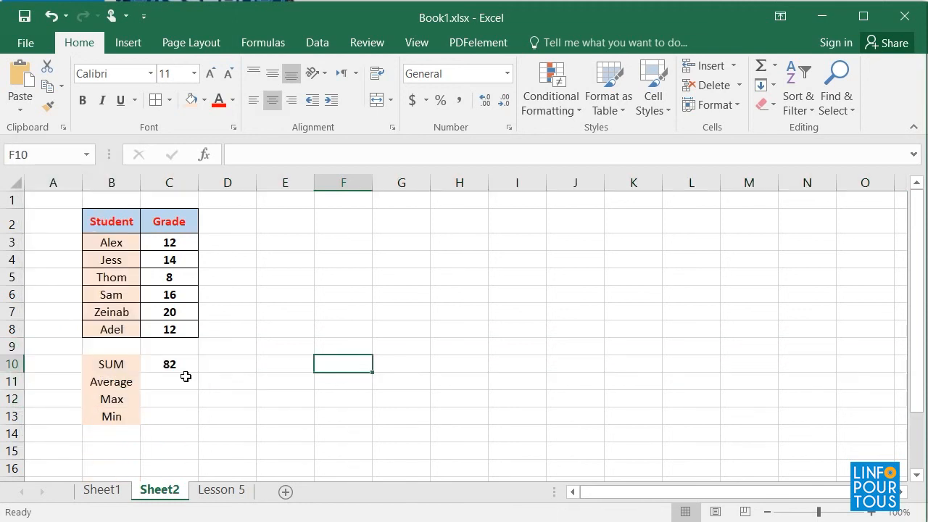
Examine the SUM formula in cell C10 and the range it refers to, leaving it unedited
{"action": "left_click", "coordinate": [170, 364]}
{"action": "left_click", "coordinate": [282, 154]}
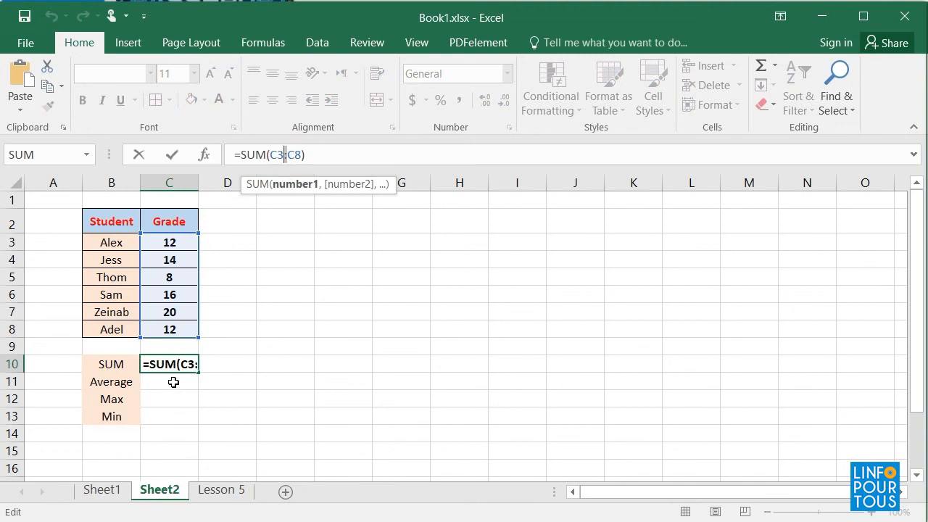
{"action": "key", "text": "Return"}
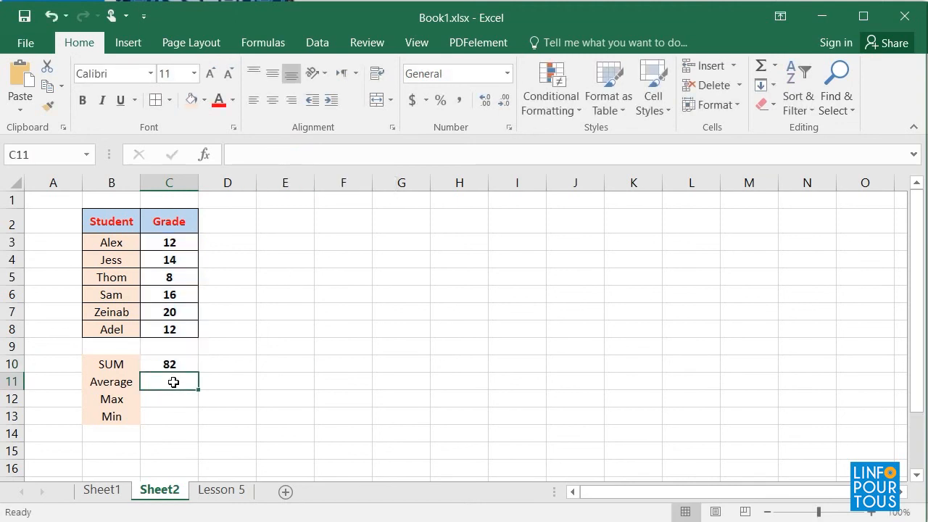
Try replacing the colon with a semicolon in C10's SUM formula, and accept the proposed correction to =SUM(C3:C8)
{"action": "left_click", "coordinate": [169, 363]}
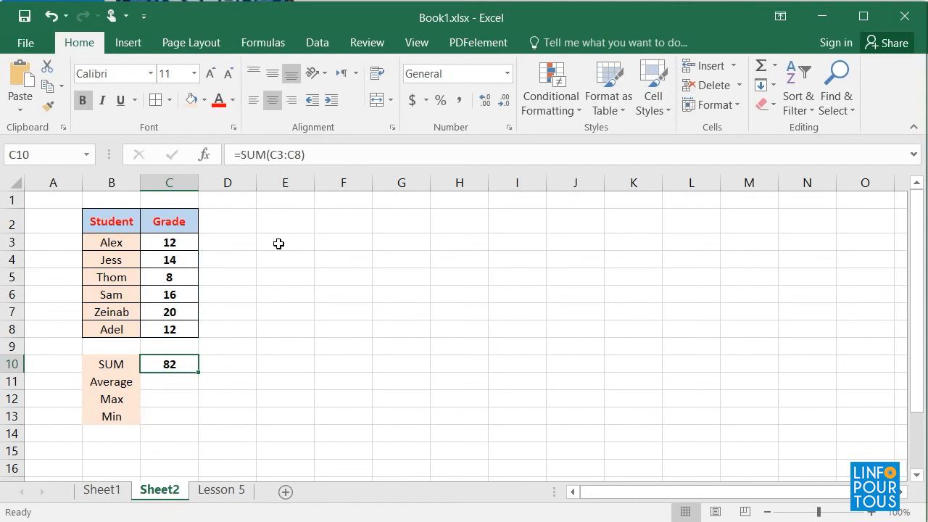
{"action": "left_click", "coordinate": [305, 153]}
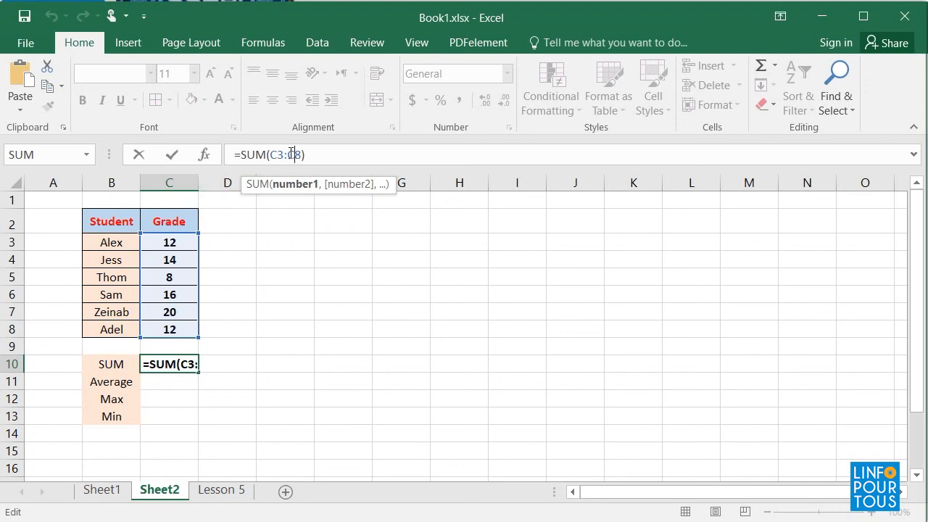
{"action": "key", "text": "BackSpace"}
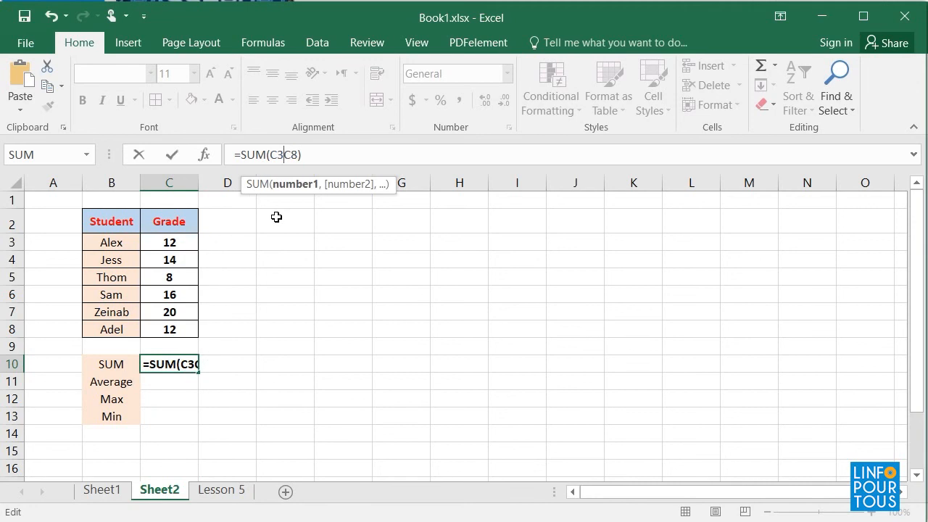
{"action": "type", "text": ";"}
{"action": "key", "text": "Return"}
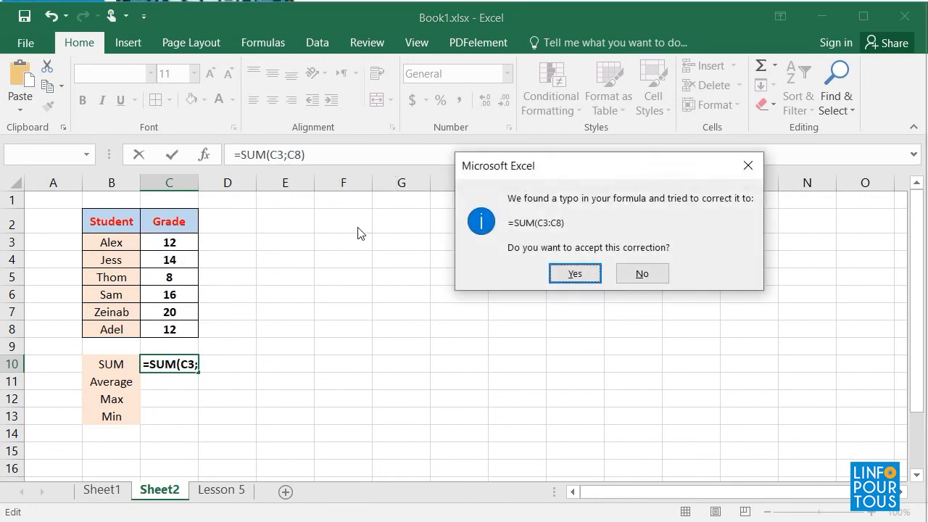
{"action": "left_click", "coordinate": [561, 271]}
{"action": "left_click", "coordinate": [195, 366]}
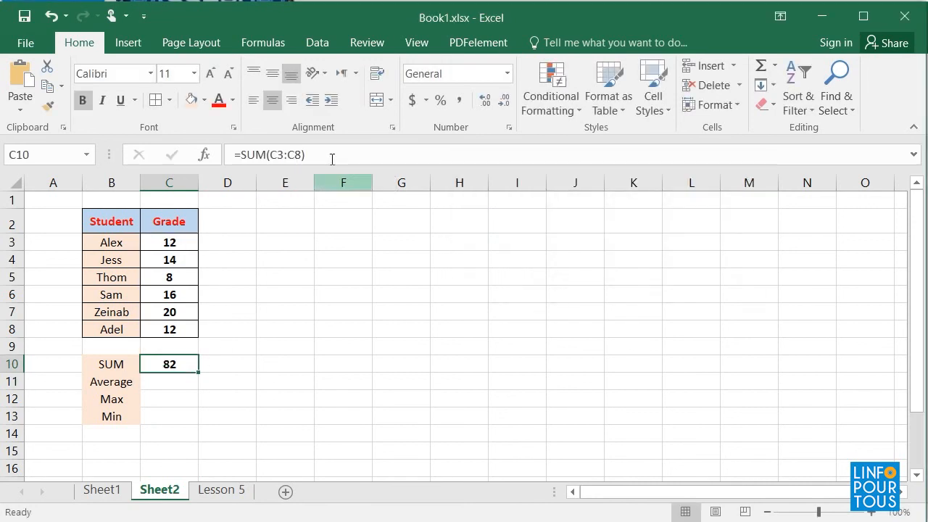
Enter the formula =AVERAGE(C3:C8) in cell C11, beside the Average label
{"action": "left_click", "coordinate": [162, 380]}
{"action": "type", "text": "=aver"}
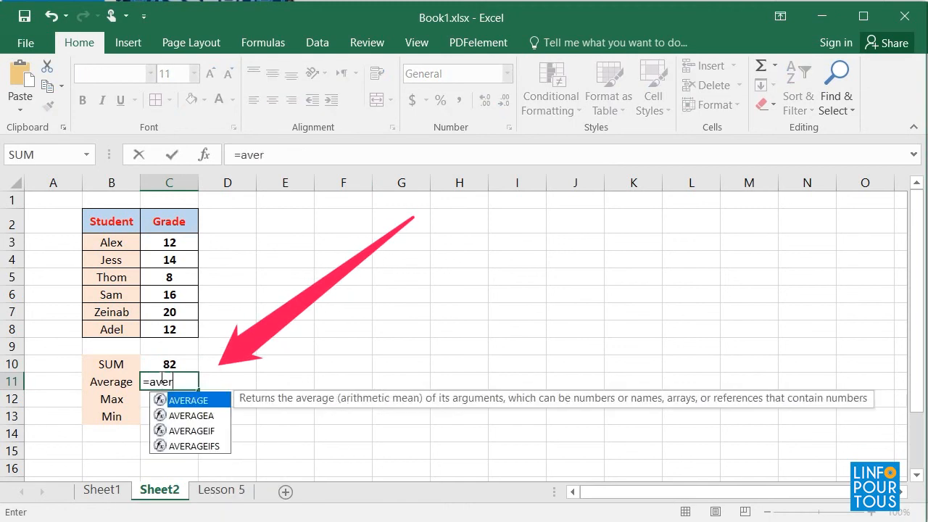
{"action": "type", "text": "age(c"}
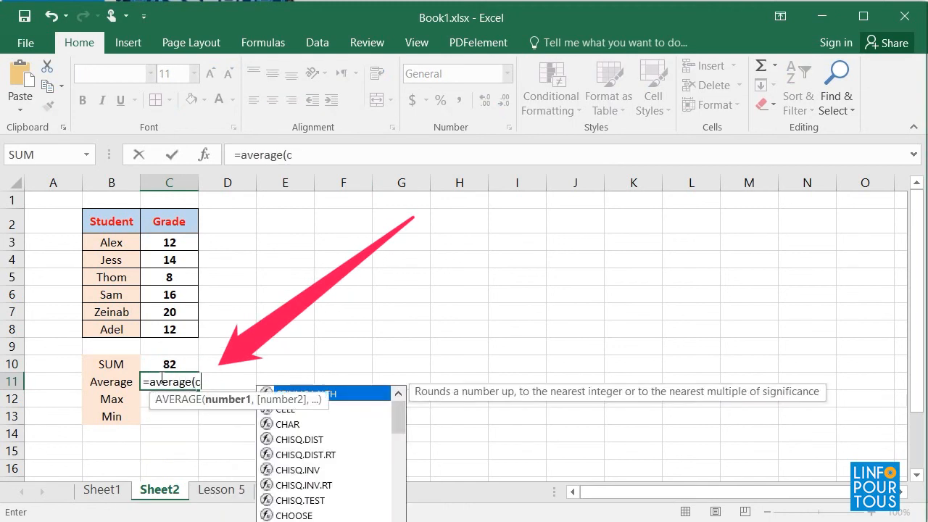
{"action": "type", "text": "3:c8"}
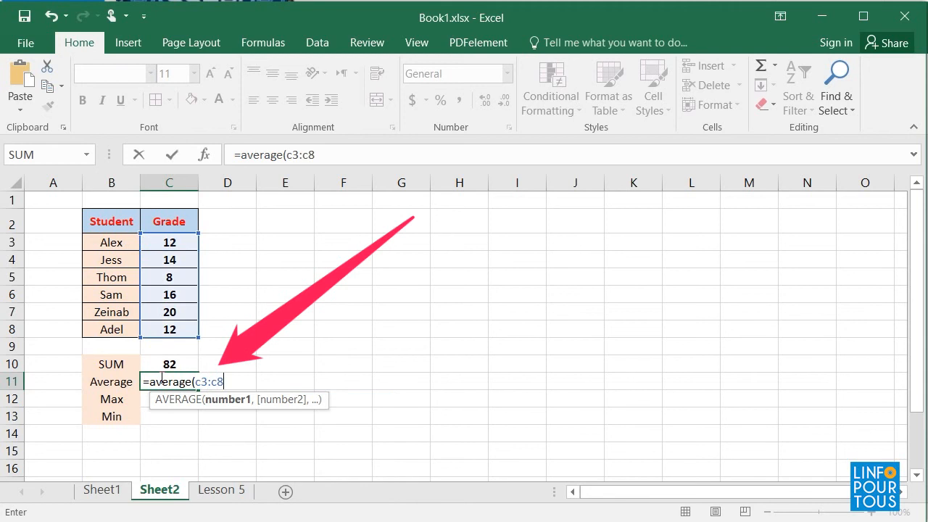
{"action": "type", "text": ")"}
{"action": "key", "text": "Return"}
{"action": "left_click", "coordinate": [163, 382]}
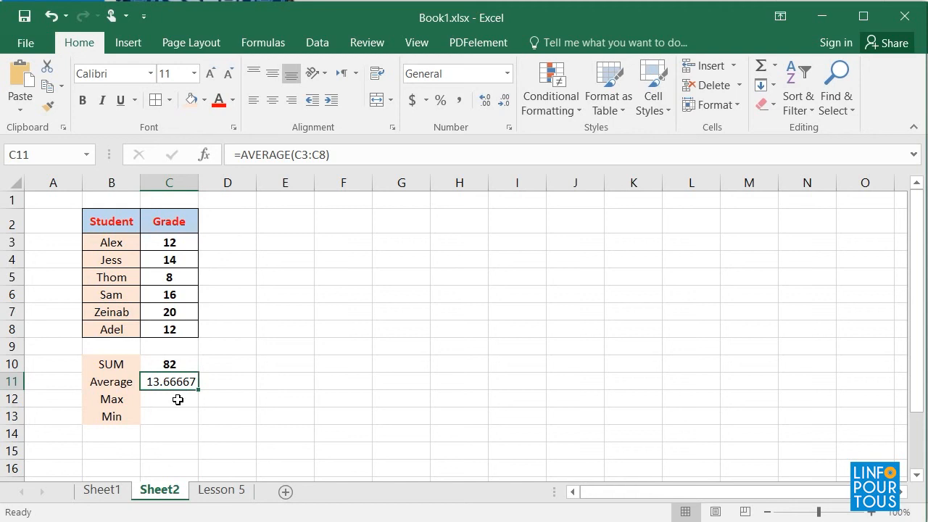
Enter the formula =MAX(C3:C8) in cell C12, beside the Max label
{"action": "left_click", "coordinate": [177, 400]}
{"action": "type", "text": "="}
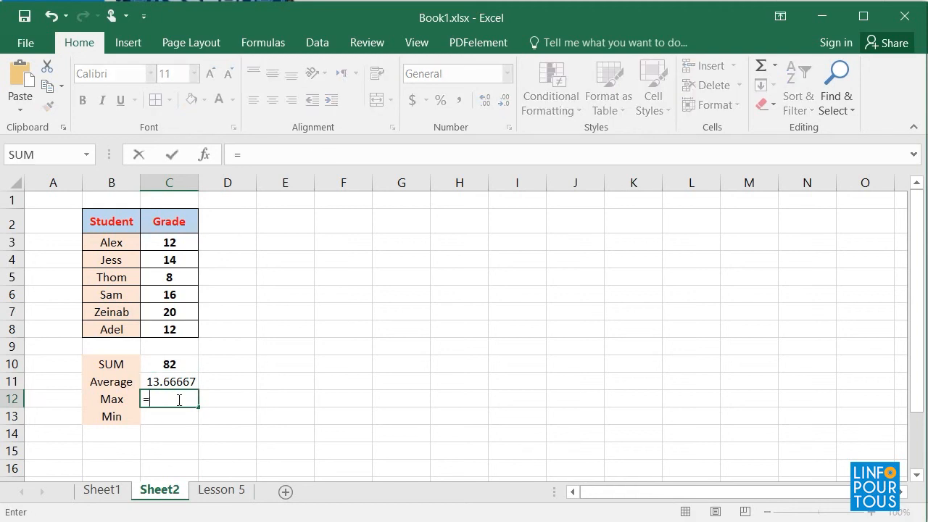
{"action": "type", "text": "max("}
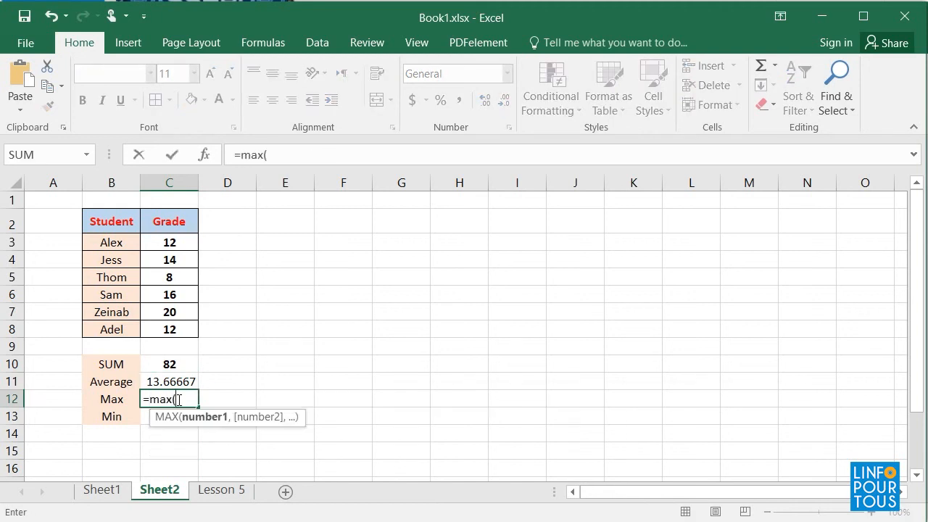
{"action": "type", "text": "c3"}
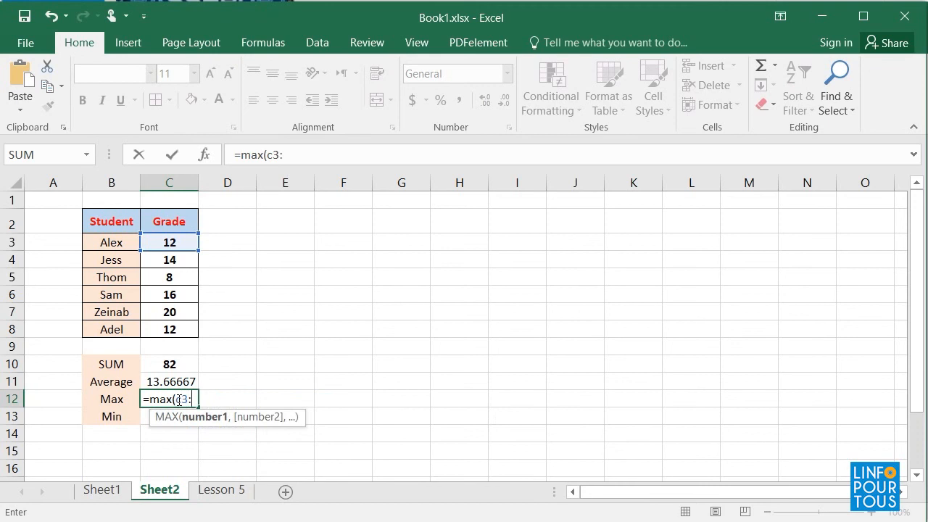
{"action": "type", "text": ":c8)"}
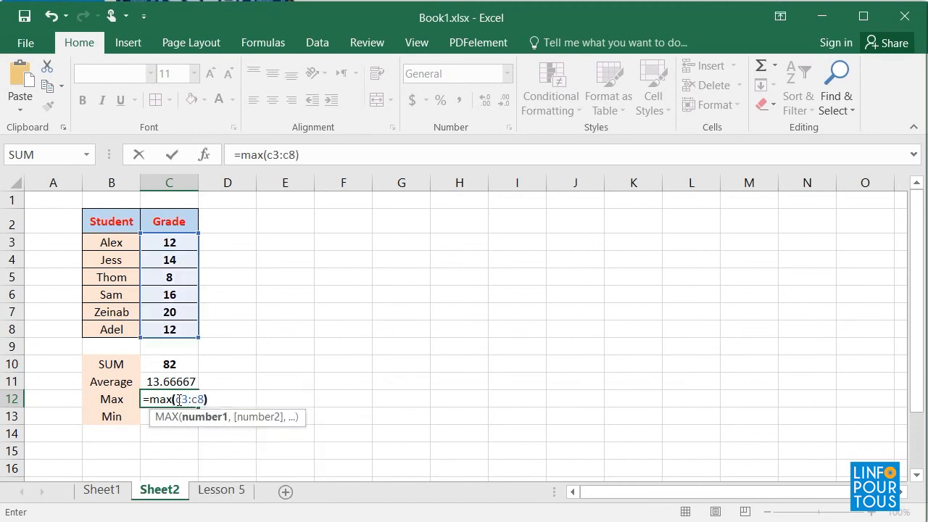
{"action": "key", "text": "Return"}
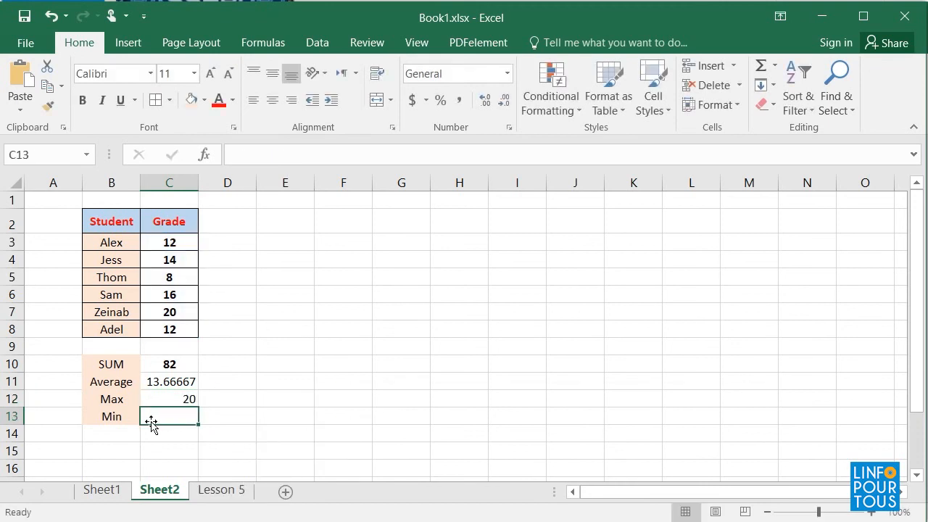
{"action": "left_click", "coordinate": [152, 313]}
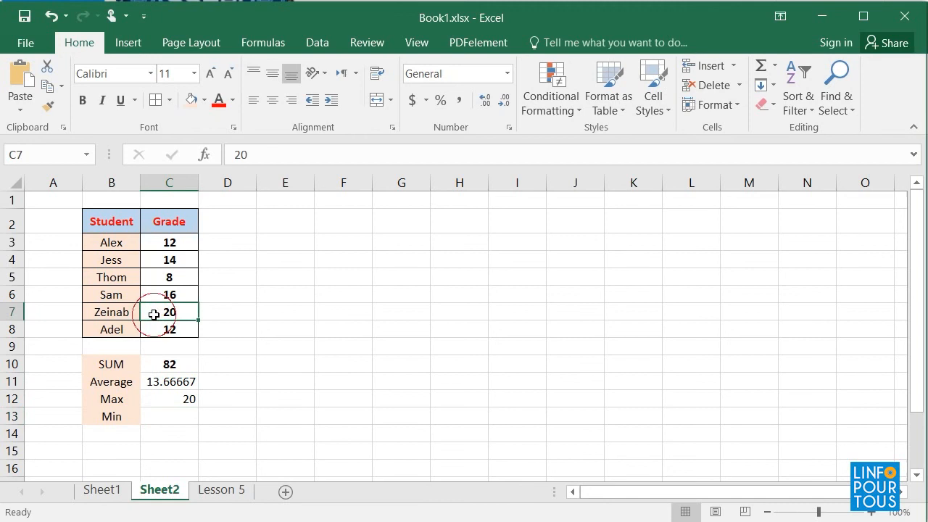
Centre the maximum in cell C12 and make the result cells C10:C13 bold
{"action": "left_click", "coordinate": [169, 399]}
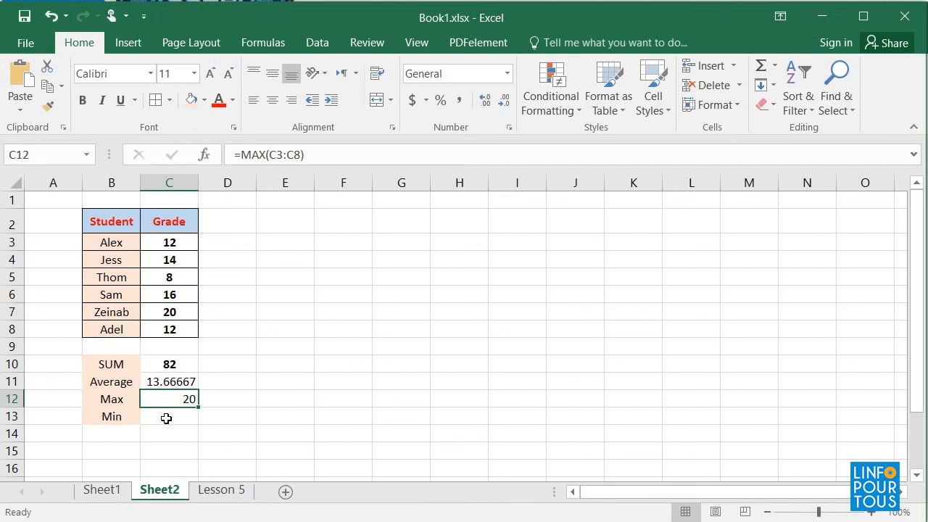
{"action": "left_click", "coordinate": [272, 99]}
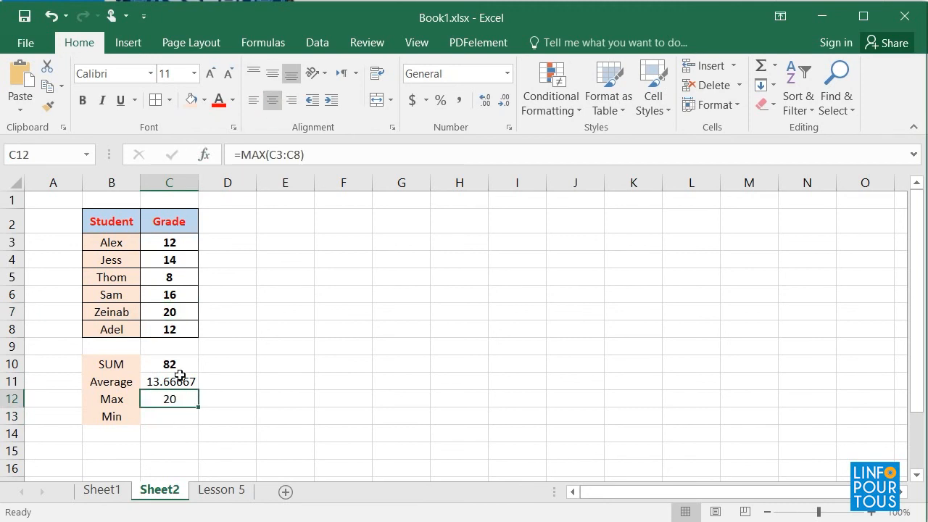
{"action": "left_click_drag", "start_coordinate": [179, 363], "coordinate": [178, 419]}
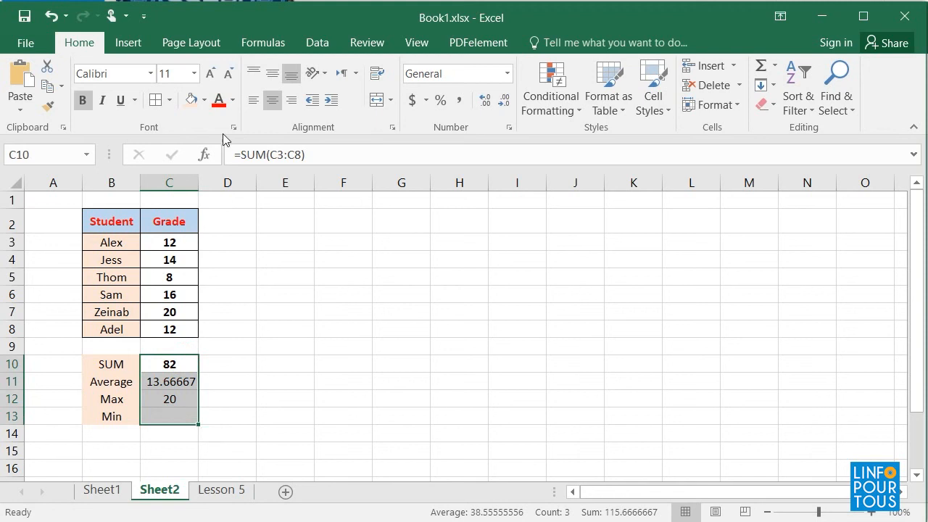
{"action": "left_click", "coordinate": [81, 100]}
{"action": "left_click", "coordinate": [82, 100]}
Enter the formula =MIN(C3:C8) in cell C13, beside the Min label, and centre the cell horizontally
{"action": "left_click", "coordinate": [167, 419]}
{"action": "type", "text": "="}
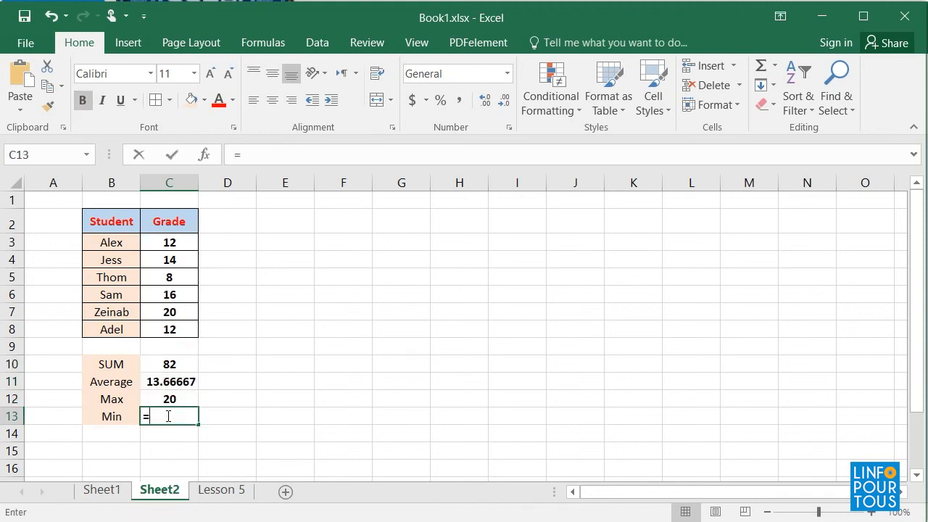
{"action": "type", "text": "min("}
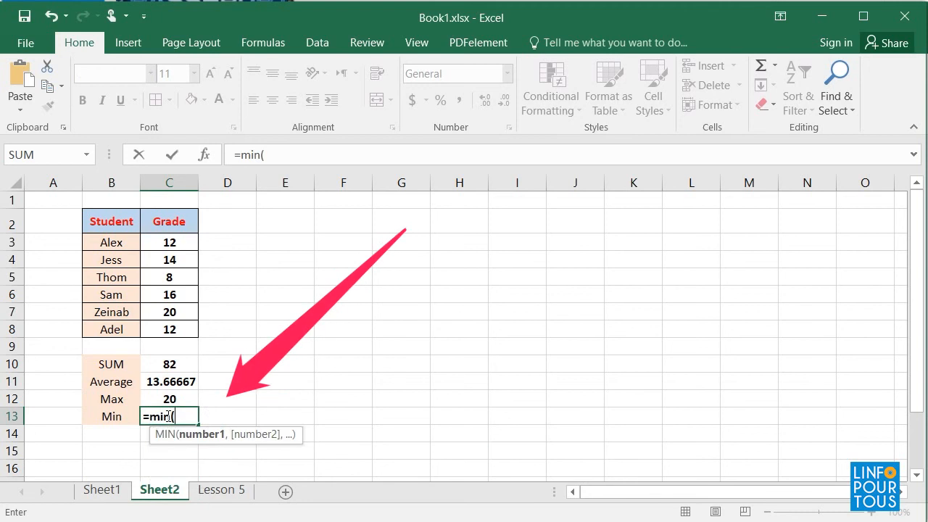
{"action": "type", "text": "c3:c8)"}
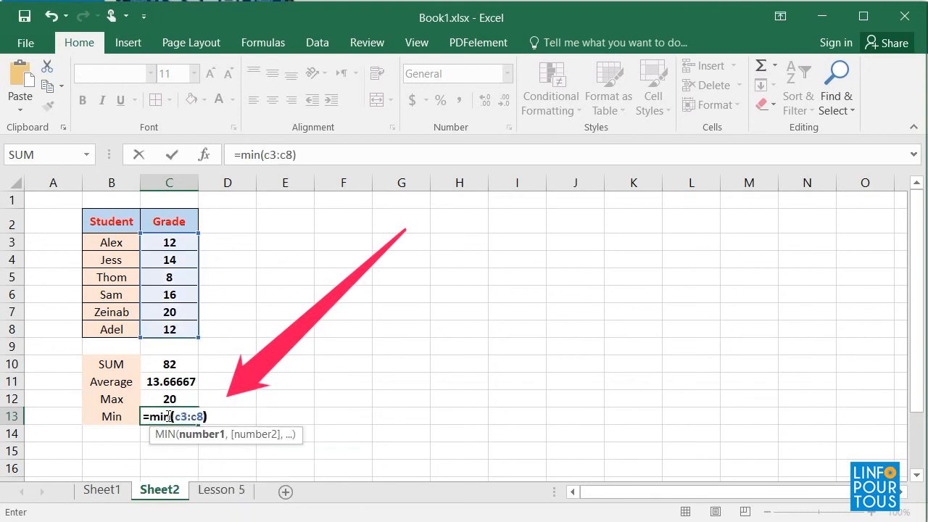
{"action": "key", "text": "Return"}
{"action": "left_click", "coordinate": [167, 415]}
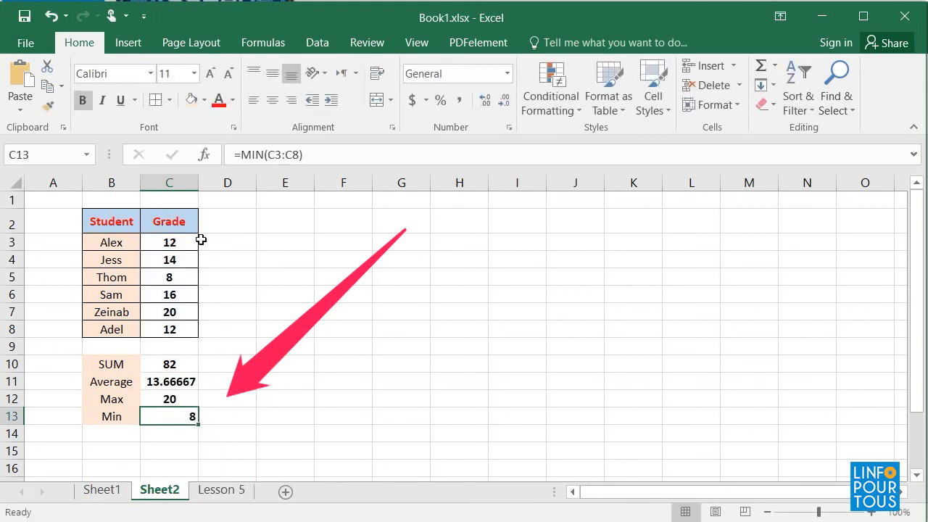
{"action": "left_click", "coordinate": [271, 105]}
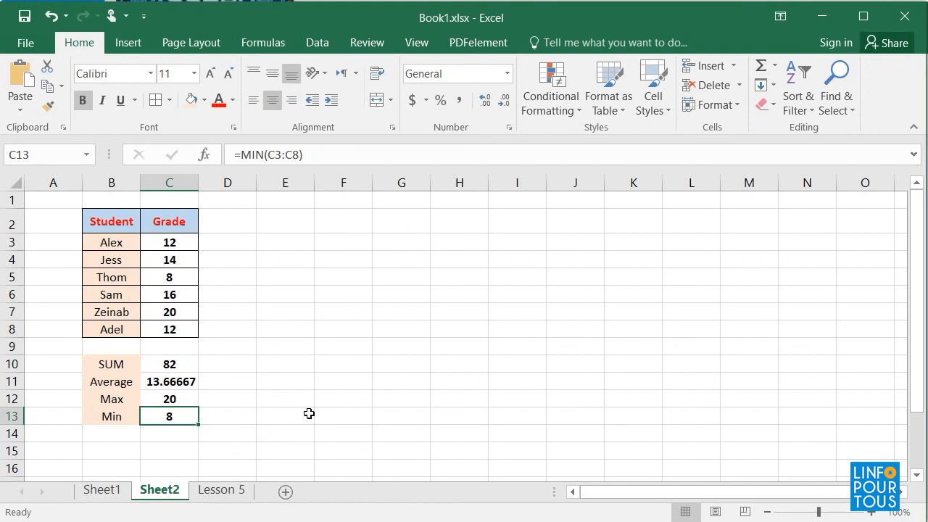